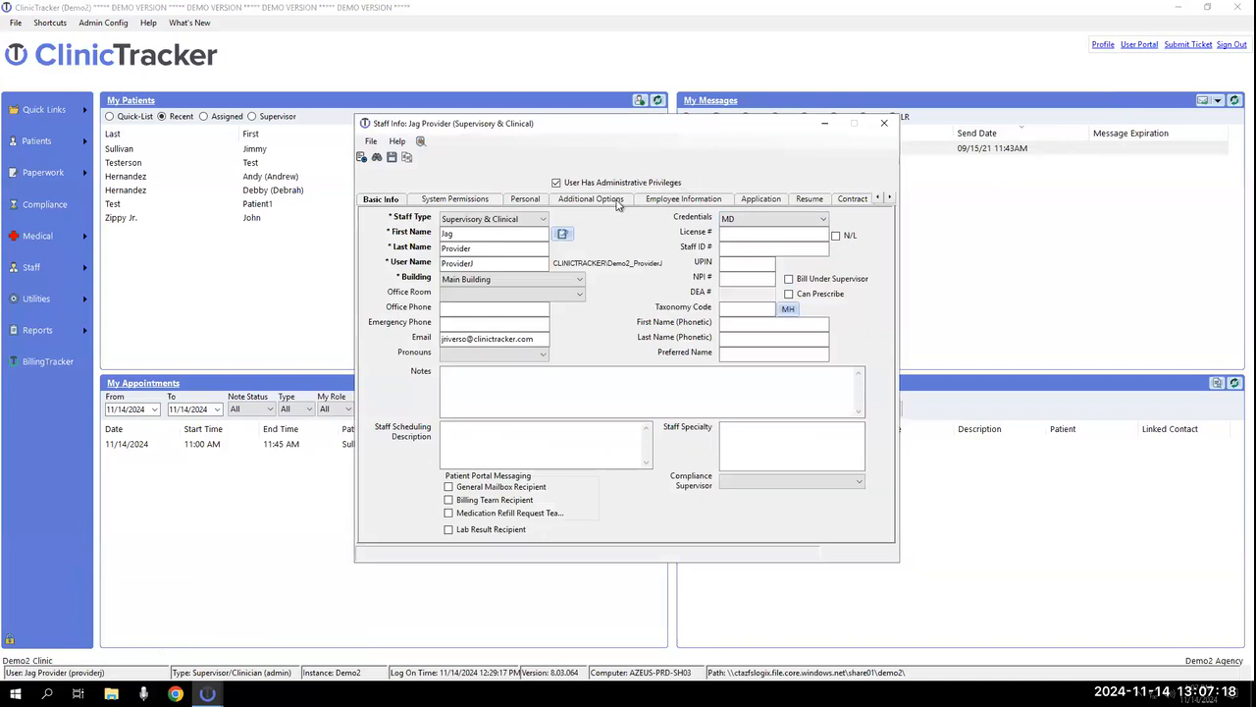
# Look at the scheduling availability settings among the MD provider's additional staff options, closing them without changes.
pyautogui.click(618, 201)
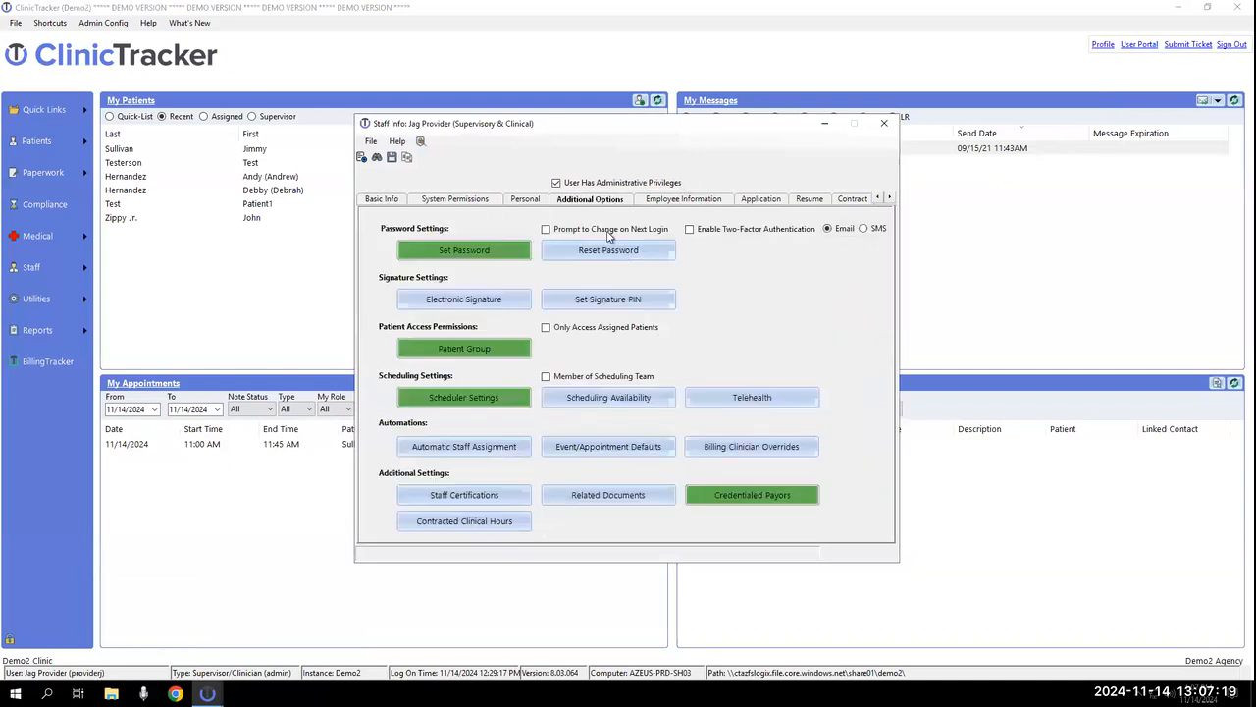
pyautogui.click(616, 398)
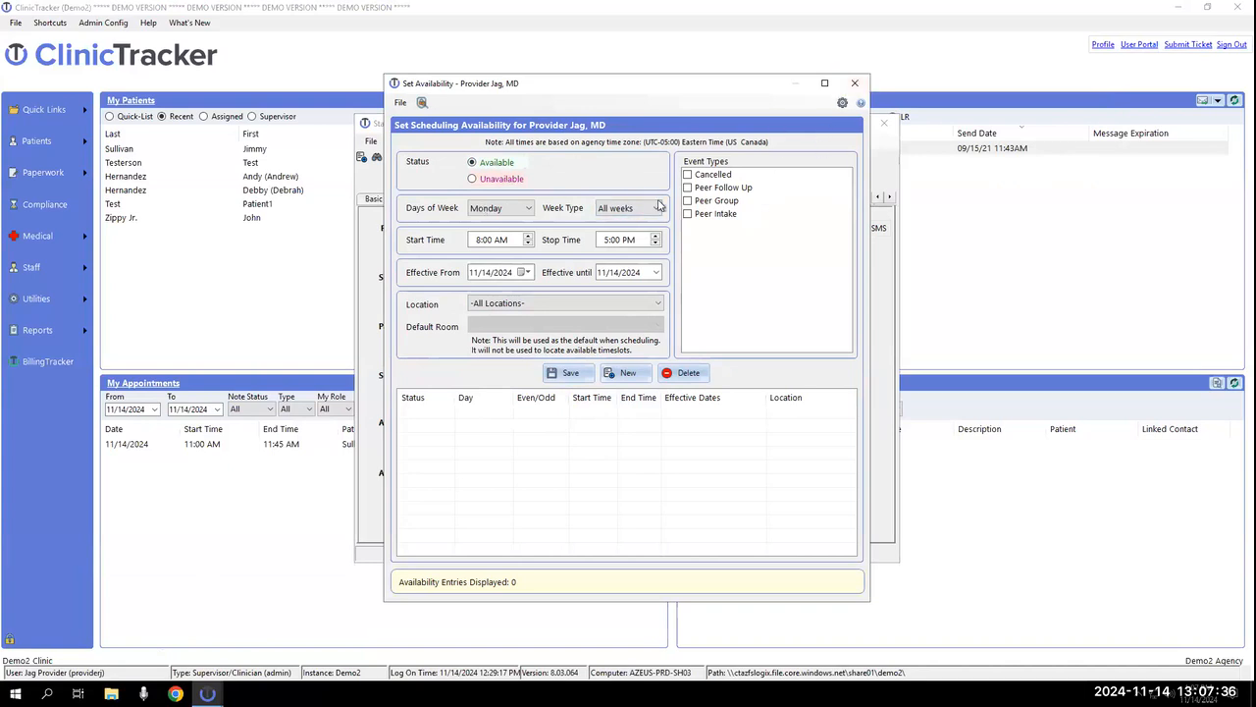
pyautogui.click(854, 82)
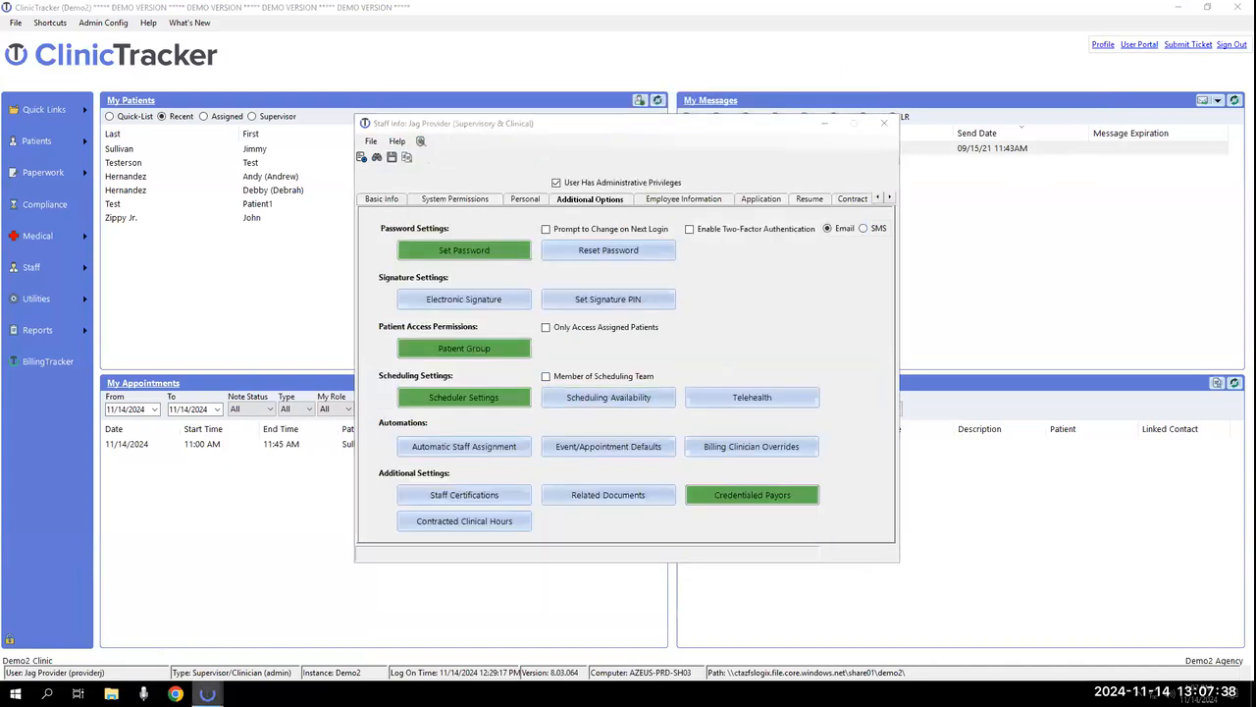
# Switch to ScheduleTracker and open the Find Available Timeslot search.
pyautogui.moveTo(207, 694)
pyautogui.click(235, 628)
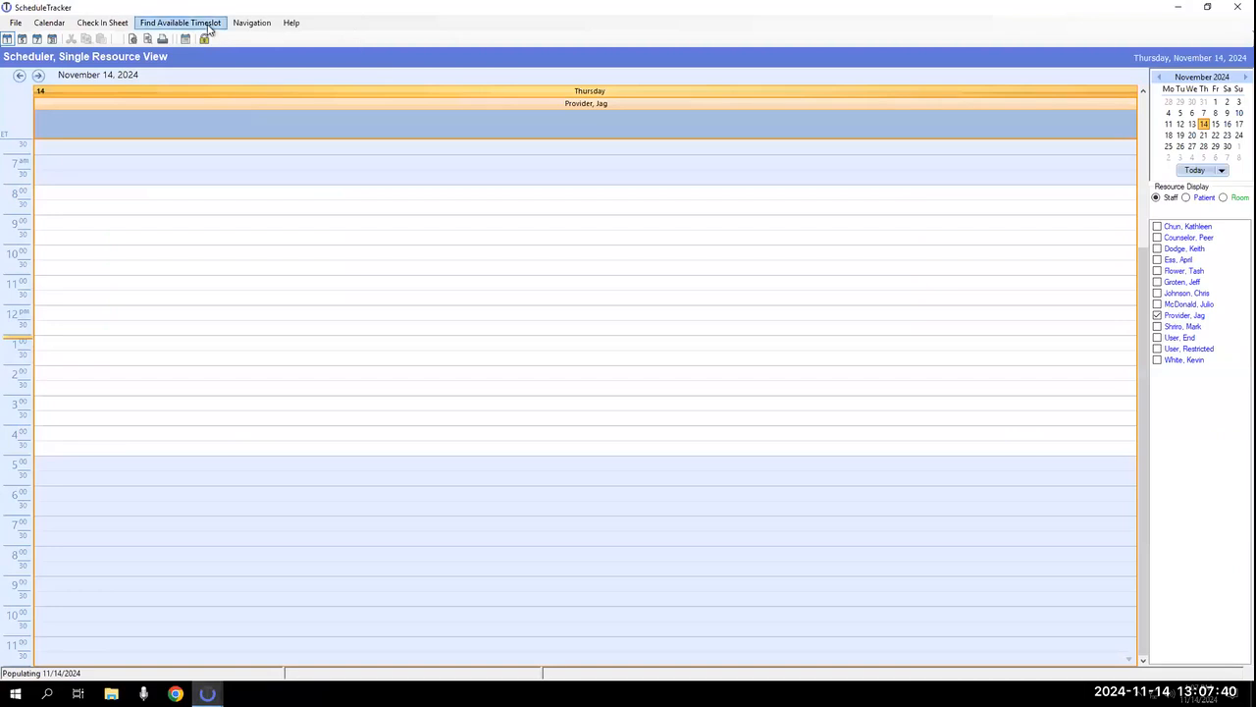
pyautogui.click(182, 23)
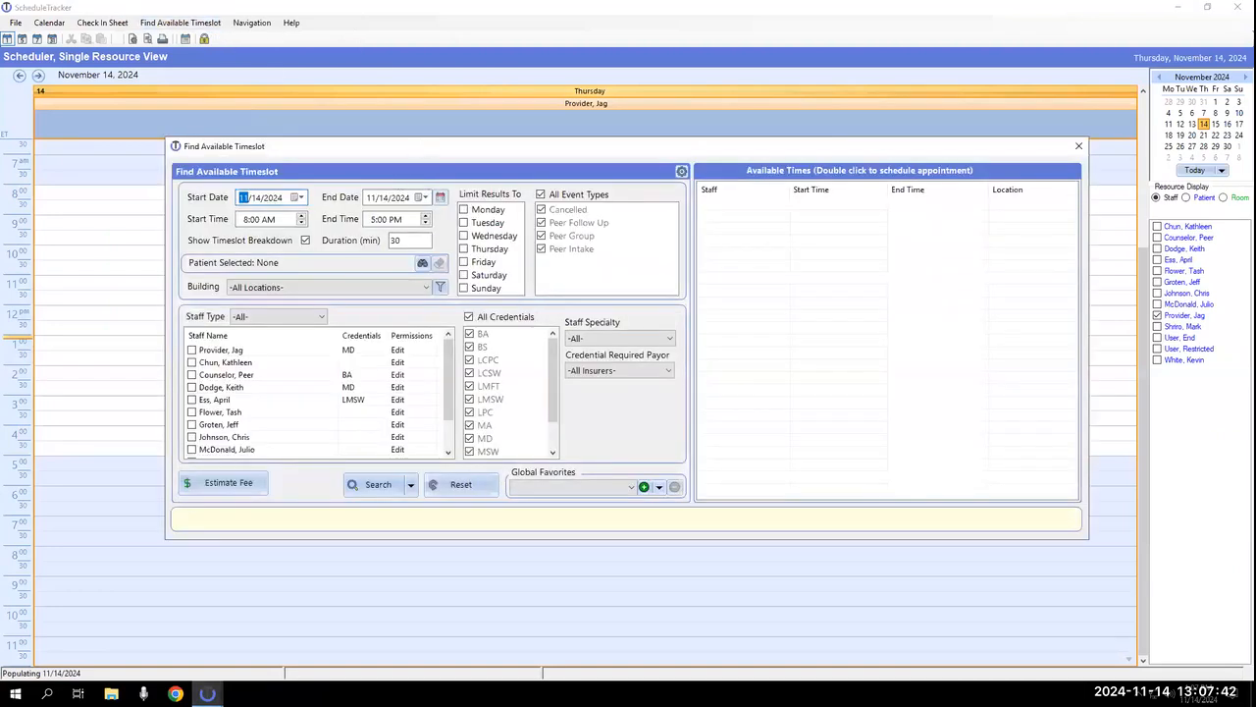
# Return to the provider's staff record and check whether any scheduling availability entries are defined.
pyautogui.moveTo(207, 694)
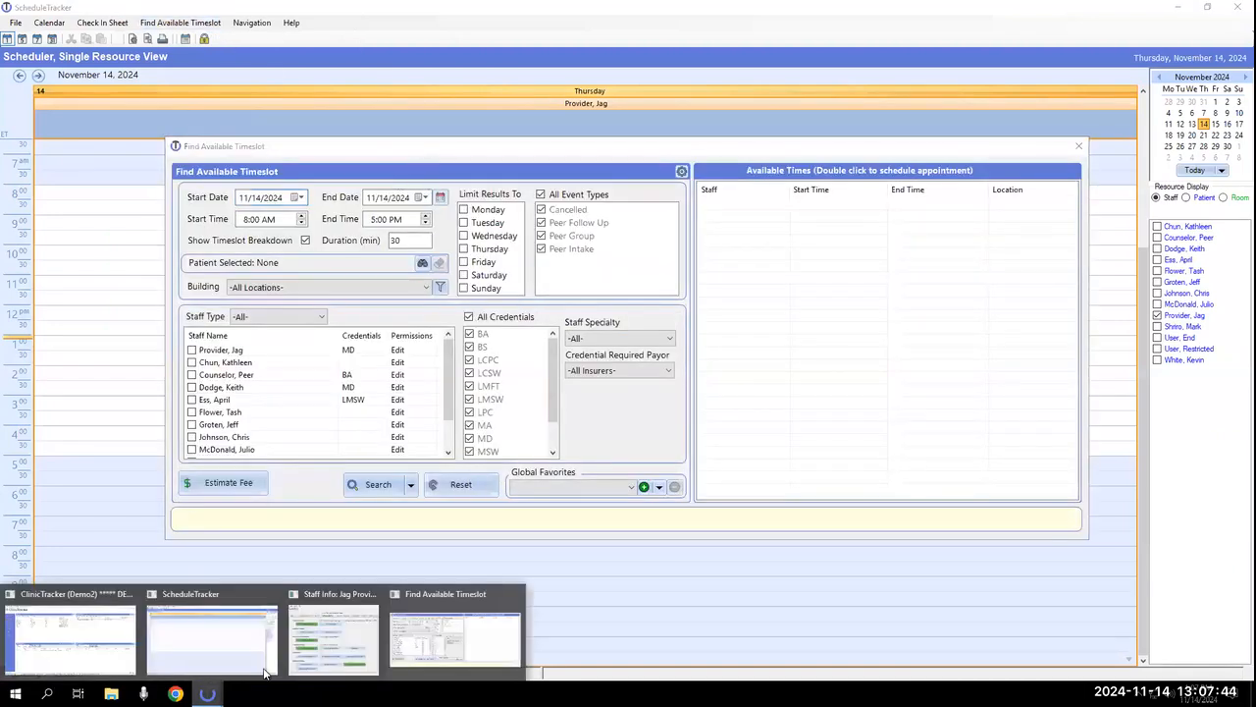
pyautogui.click(339, 651)
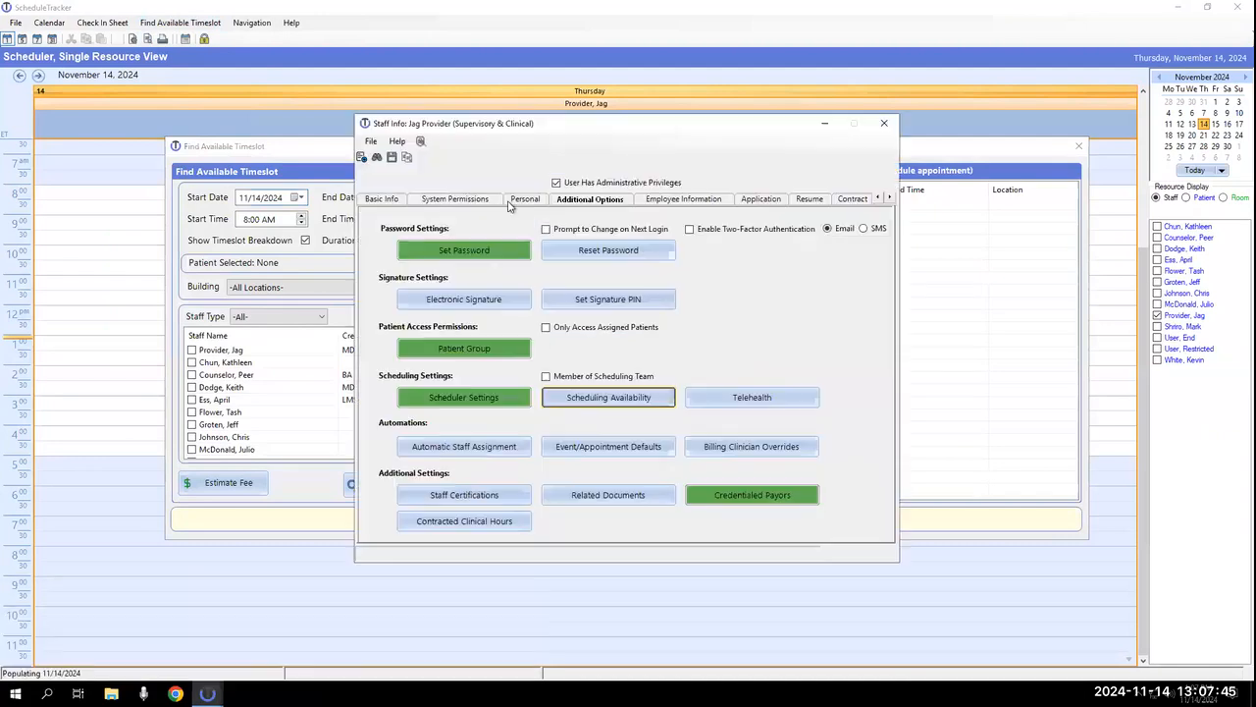
pyautogui.click(636, 397)
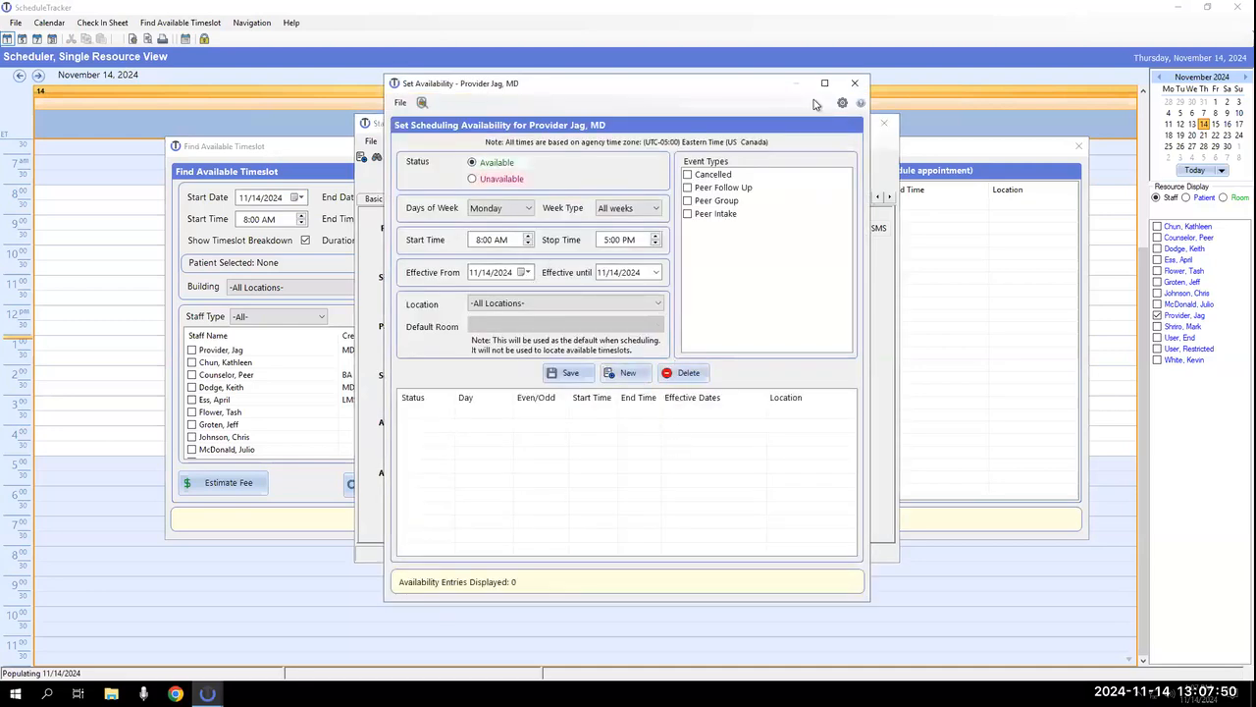
pyautogui.click(855, 83)
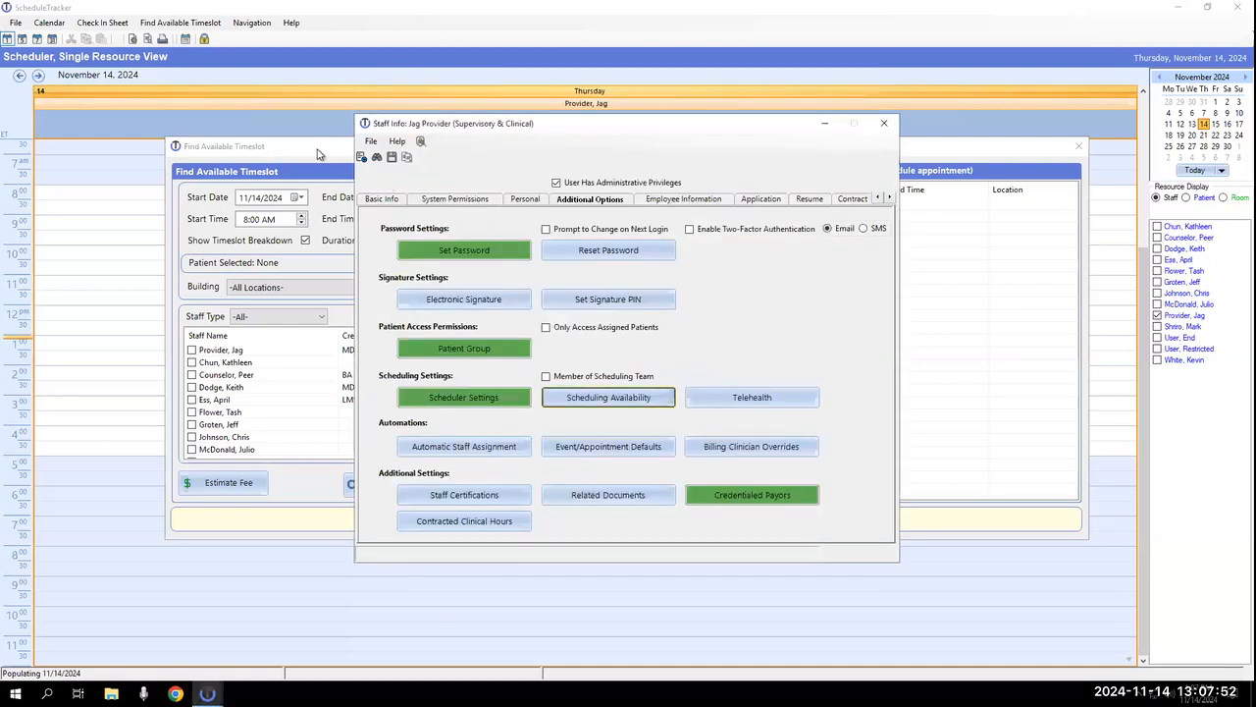
# Search for the MD provider's available timeslots with the end date set to 11/14/2025, agreeing to the extended search.
pyautogui.click(317, 152)
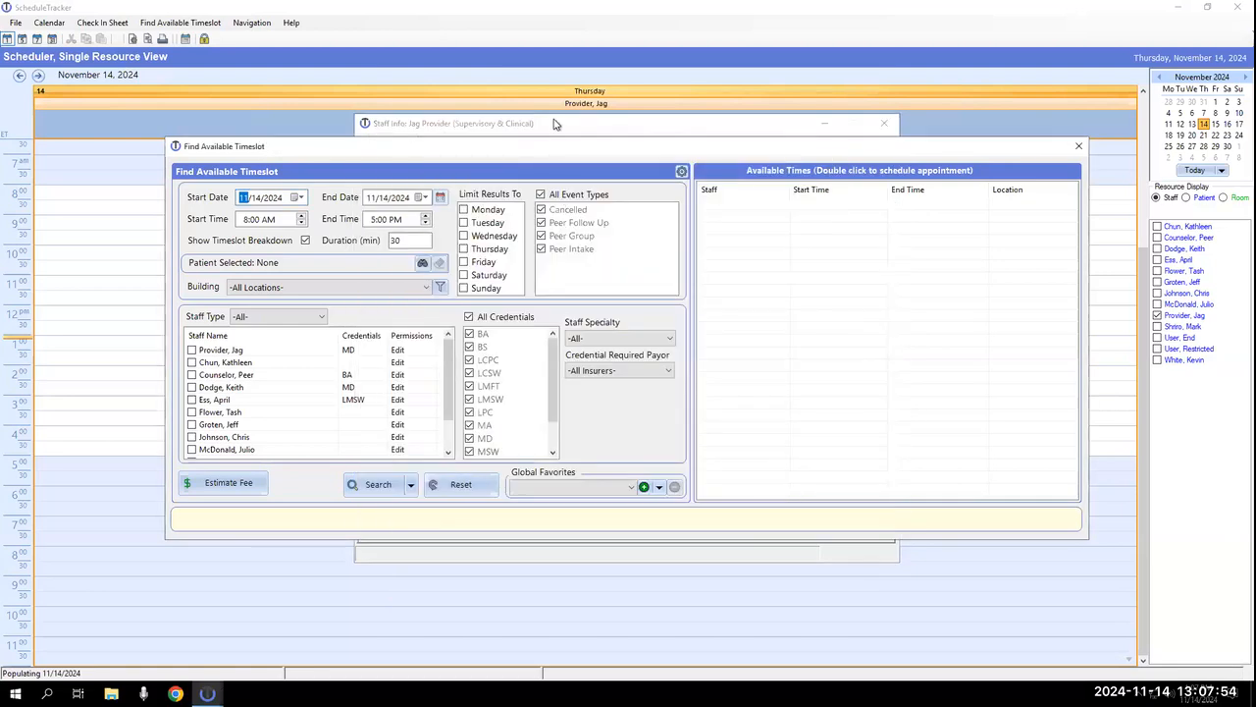
pyautogui.moveTo(558, 140); pyautogui.dragTo(549, 106)
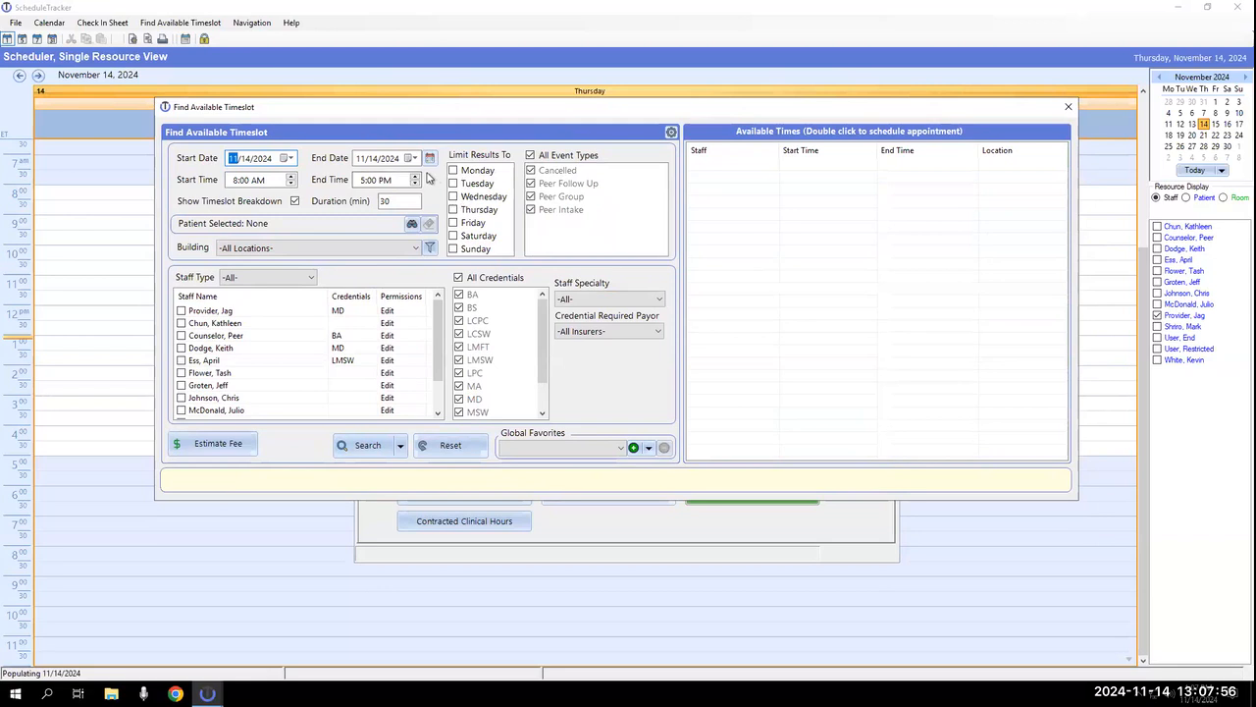
pyautogui.click(396, 160)
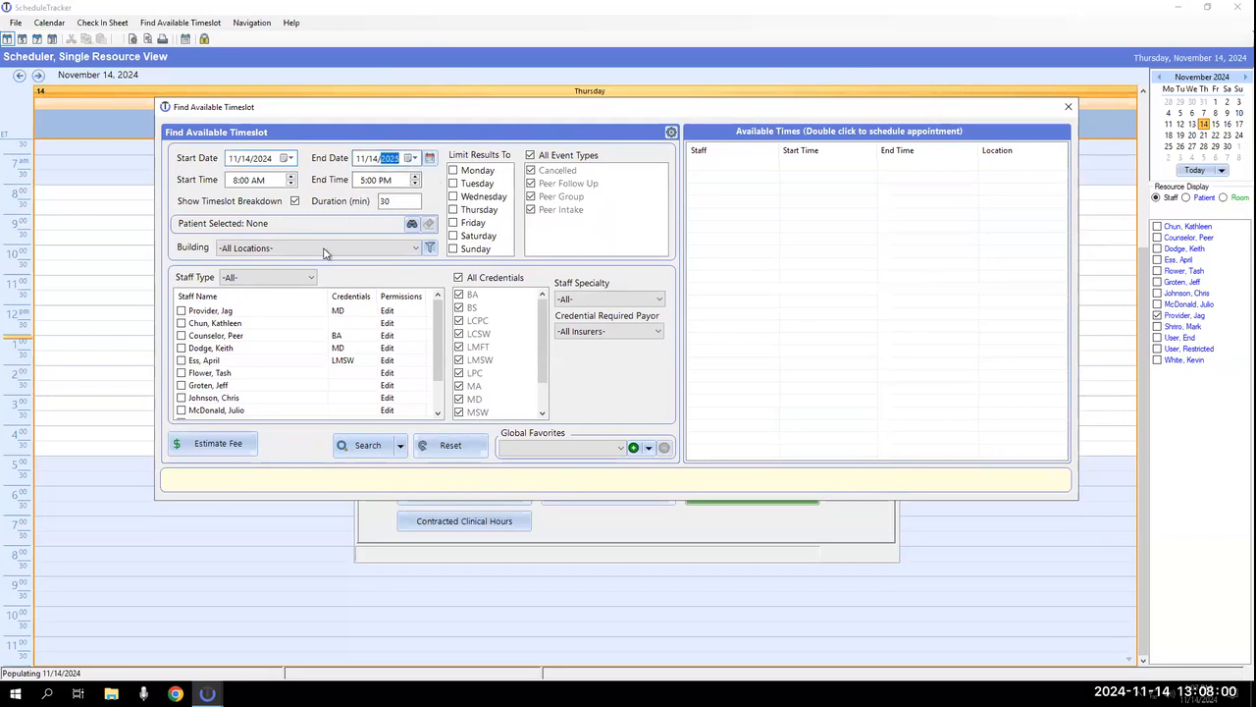
pyautogui.click(210, 312)
pyautogui.click(353, 448)
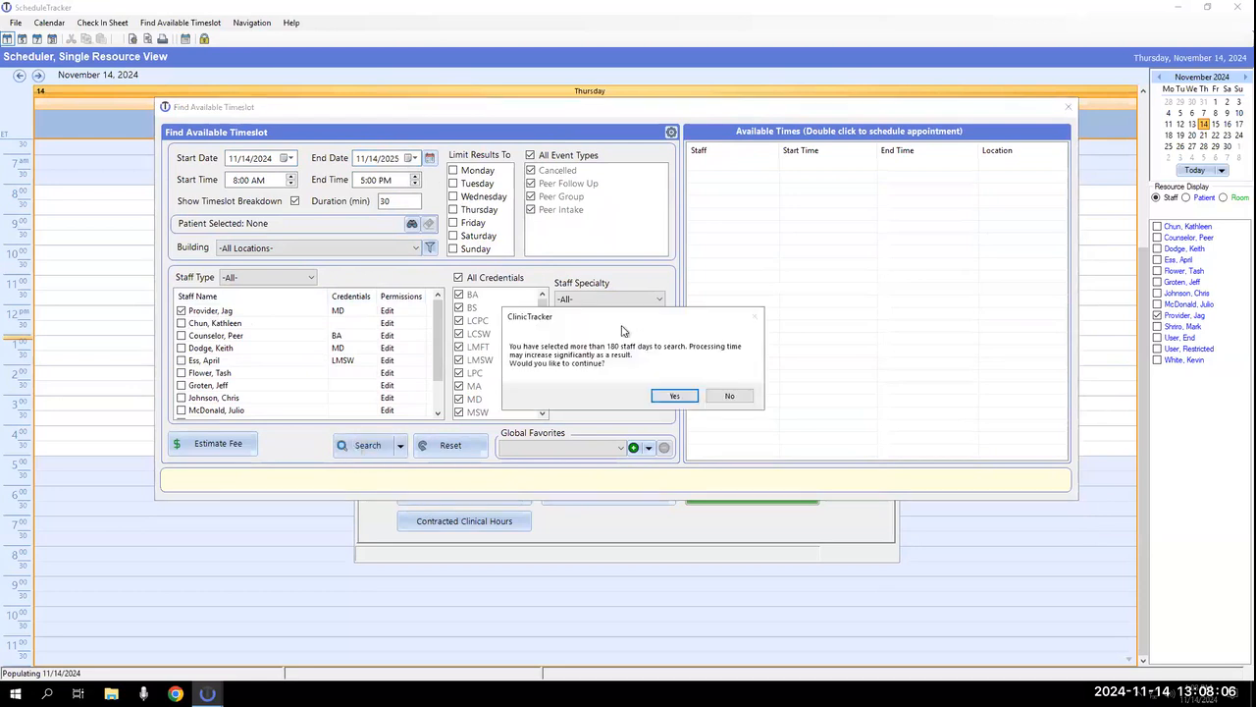
pyautogui.click(674, 396)
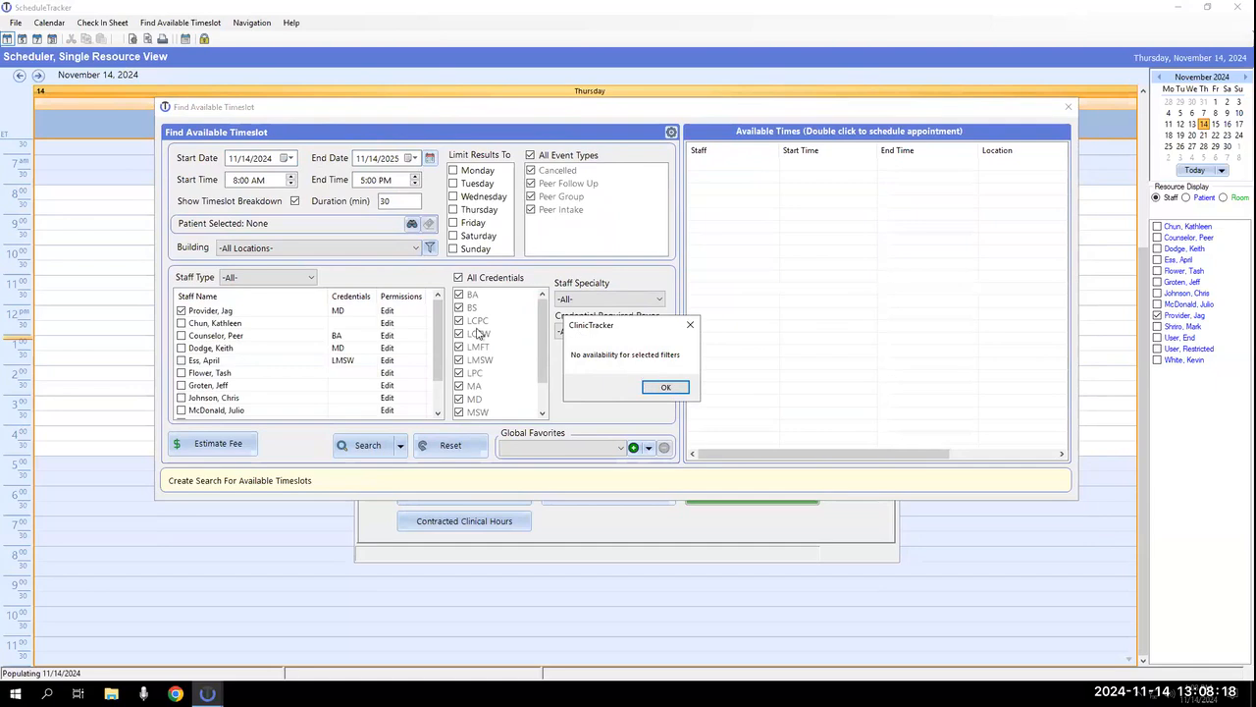
pyautogui.click(664, 388)
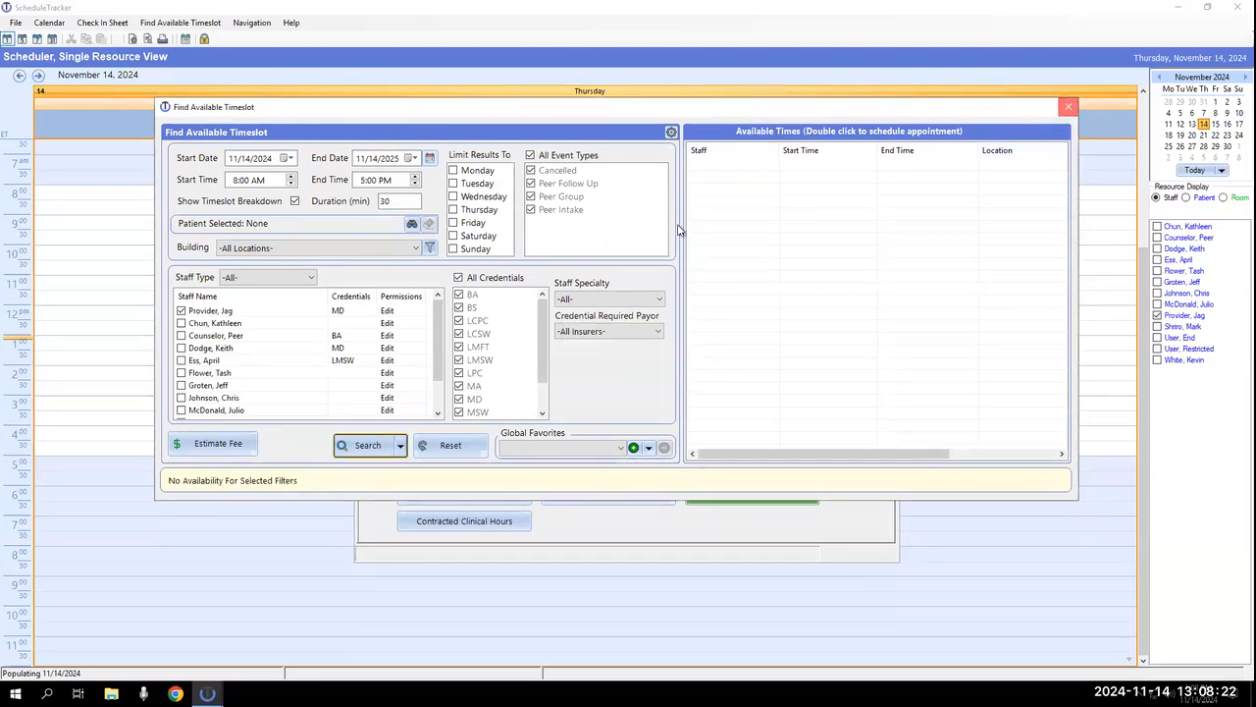
# Close the timeslot search and reopen the provider's scheduling availability from the staff record.
pyautogui.click(1069, 106)
pyautogui.moveTo(672, 128)
pyautogui.mouseDown()
pyautogui.moveTo(652, 140)
pyautogui.moveTo(647, 129)
pyautogui.mouseUp()
pyautogui.click(586, 404)
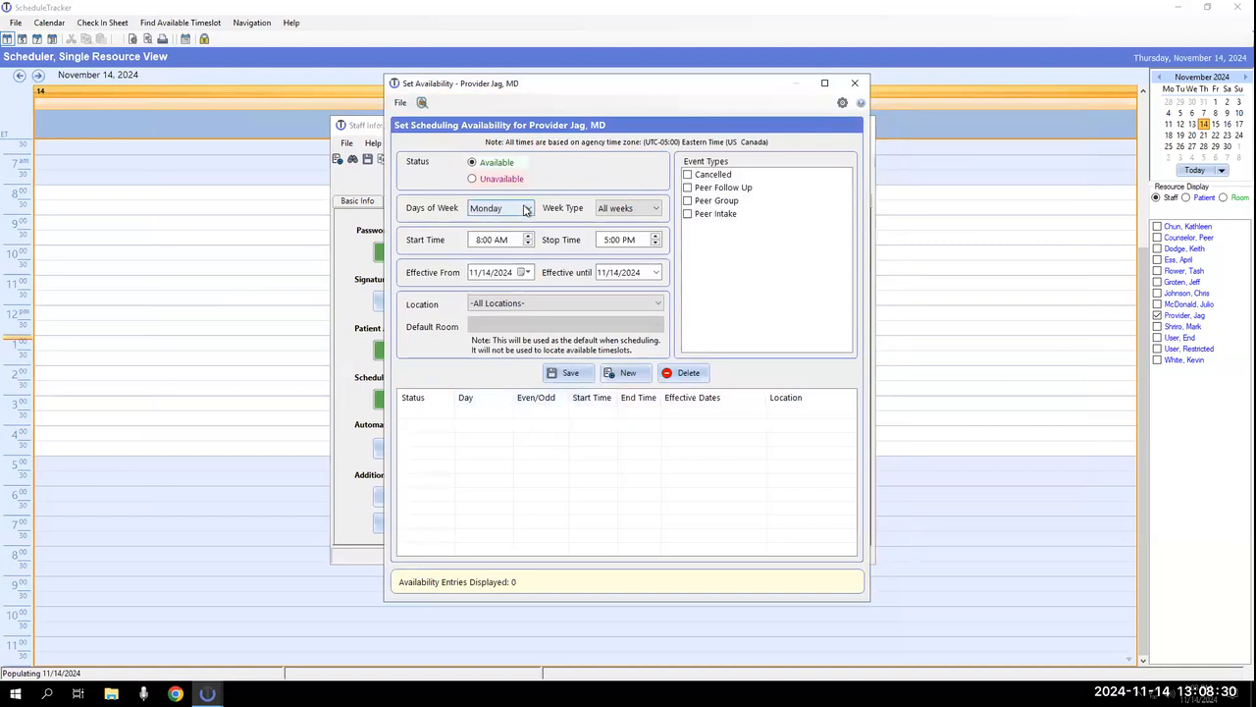
# Review the day-of-week choices offered for an availability entry.
pyautogui.click(531, 211)
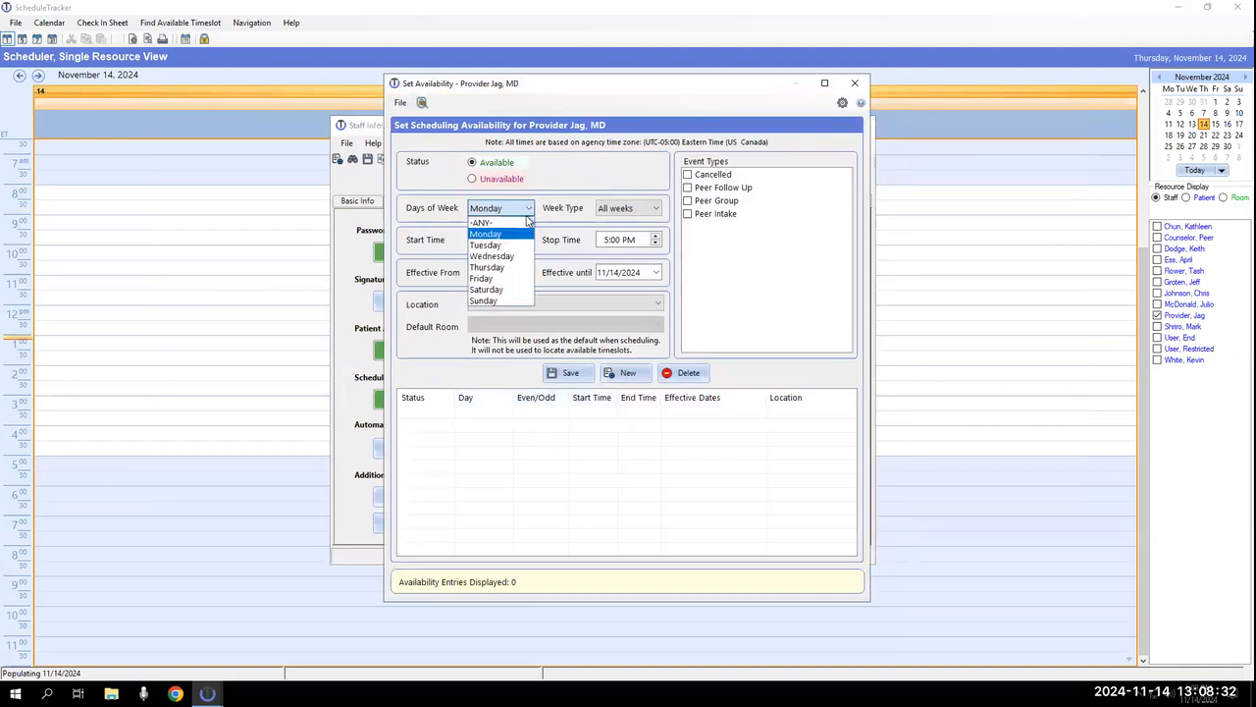
pyautogui.click(528, 209)
pyautogui.click(529, 209)
pyautogui.click(582, 208)
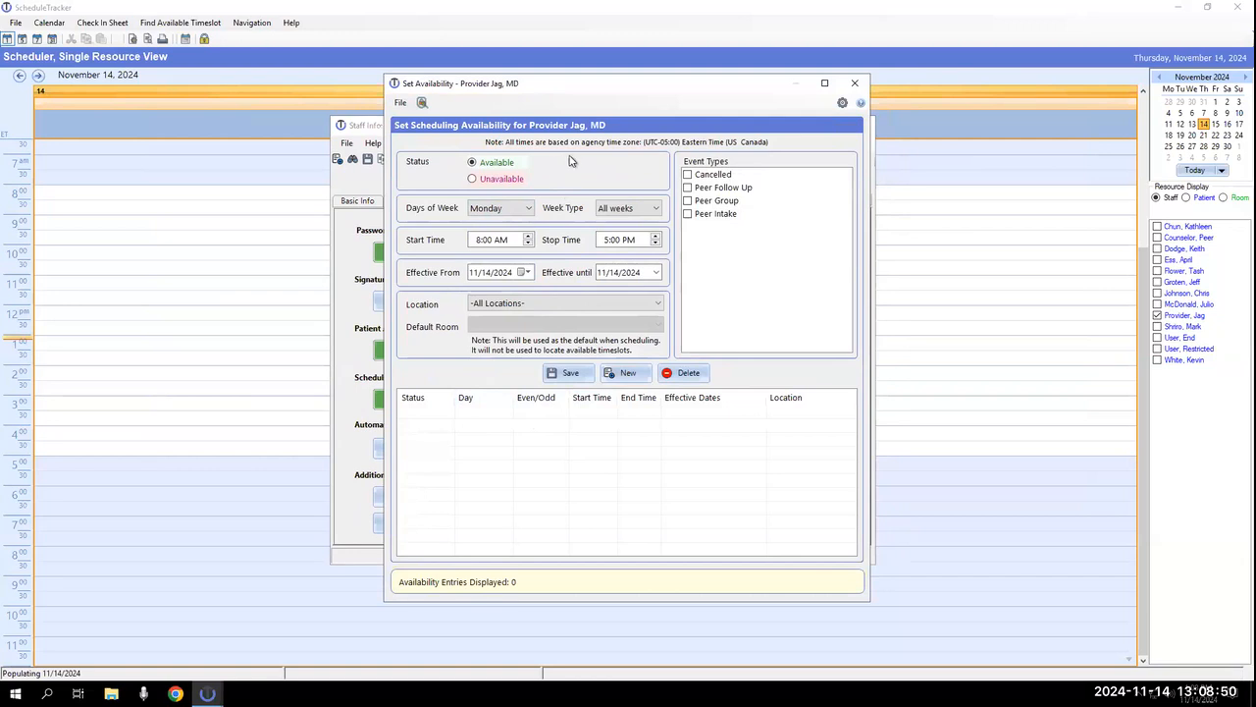
# Import the scheduling availability records of the LMSW staff member into the MD provider's availability.
pyautogui.moveTo(541, 90); pyautogui.dragTo(551, 82)
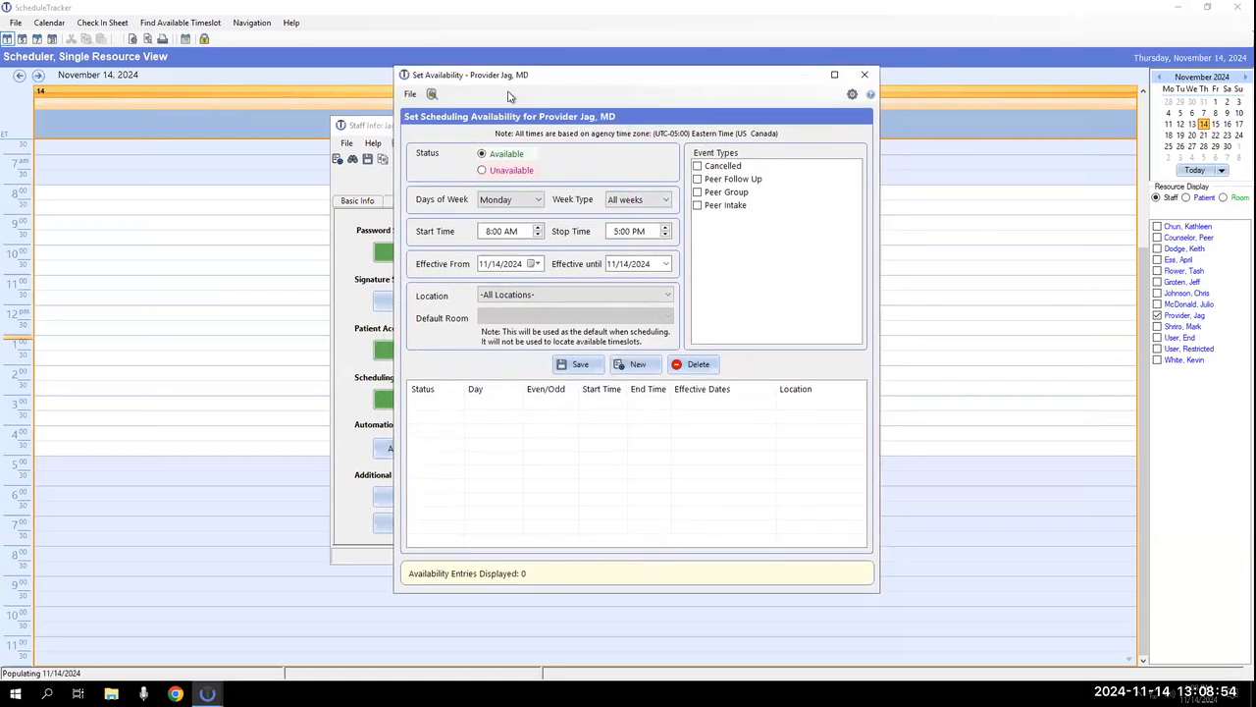
pyautogui.click(410, 94)
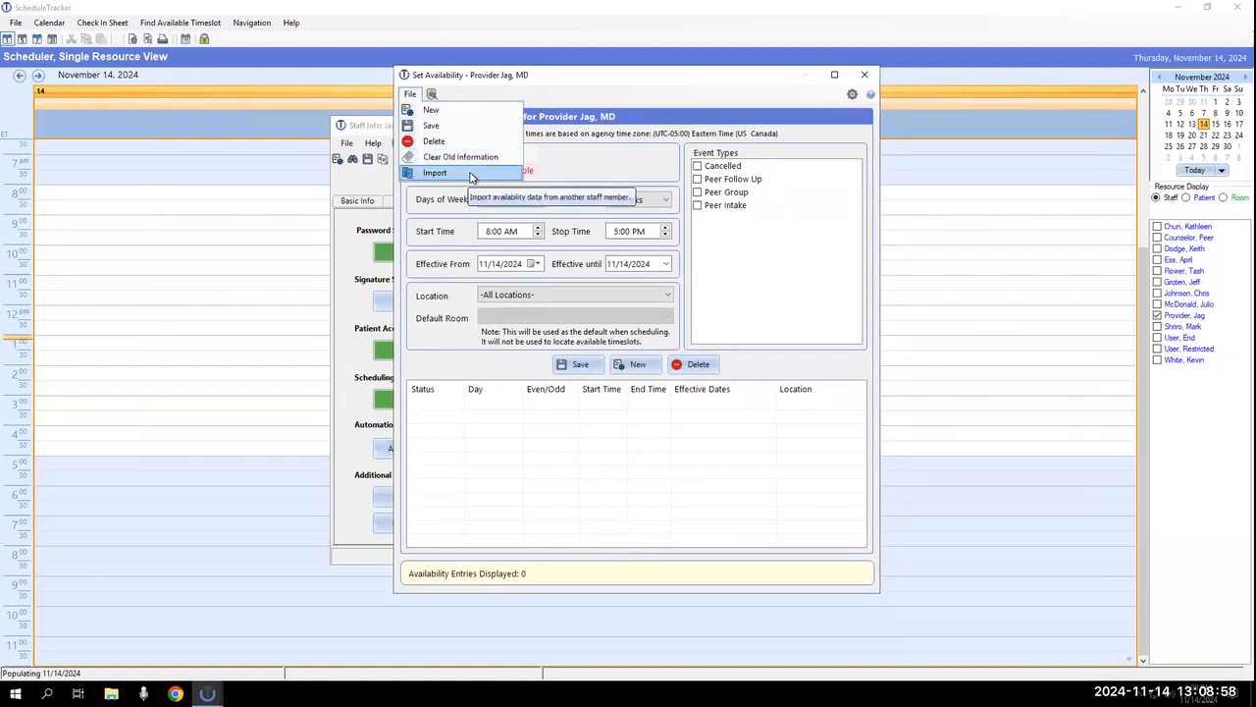
pyautogui.click(471, 174)
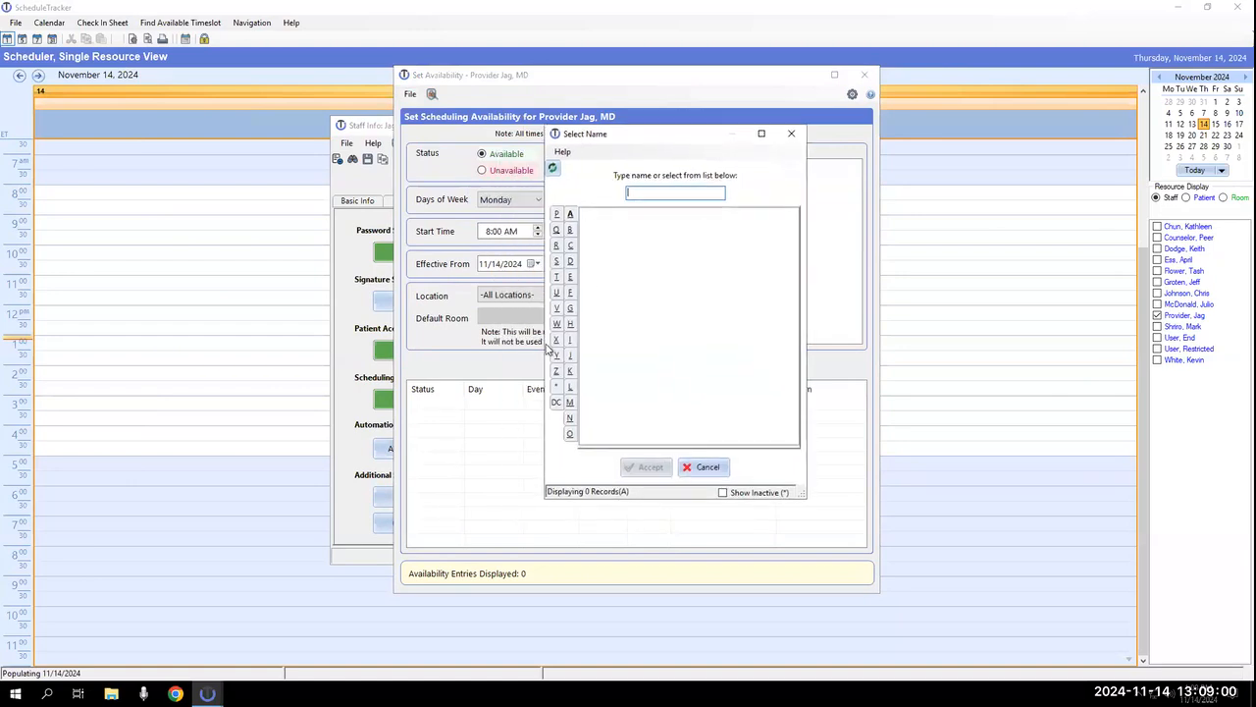
pyautogui.click(557, 387)
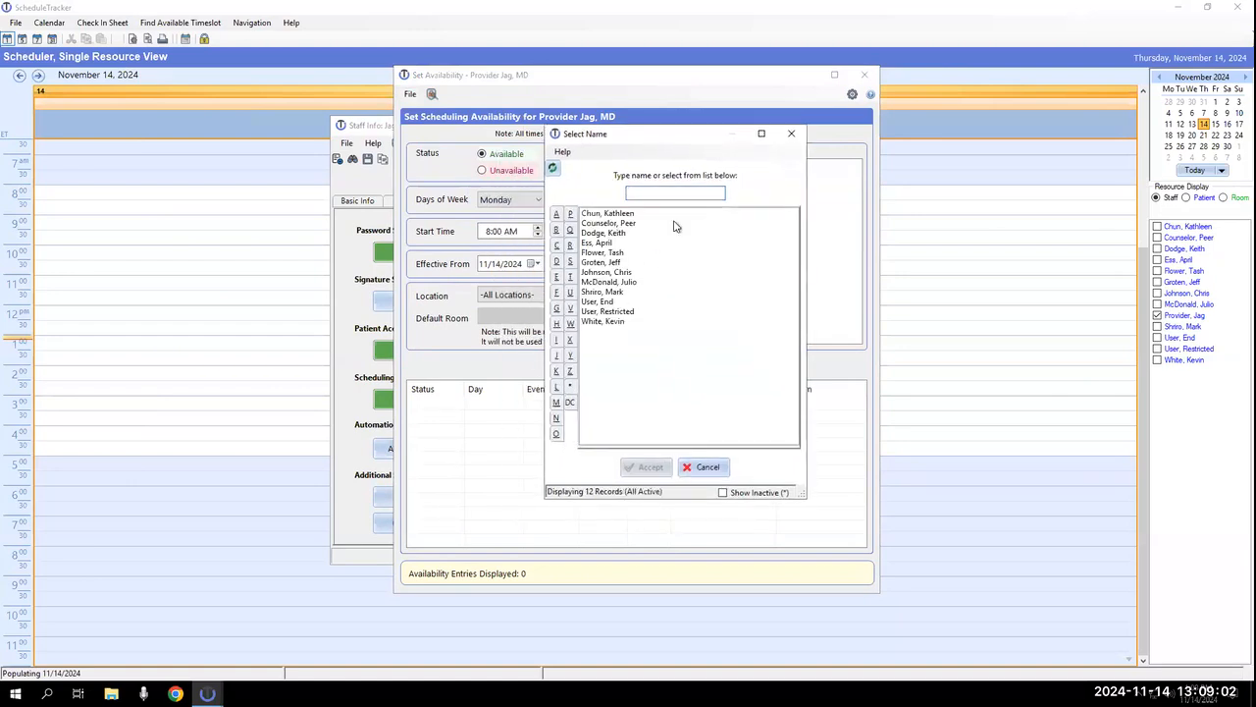
pyautogui.click(606, 243)
pyautogui.click(652, 468)
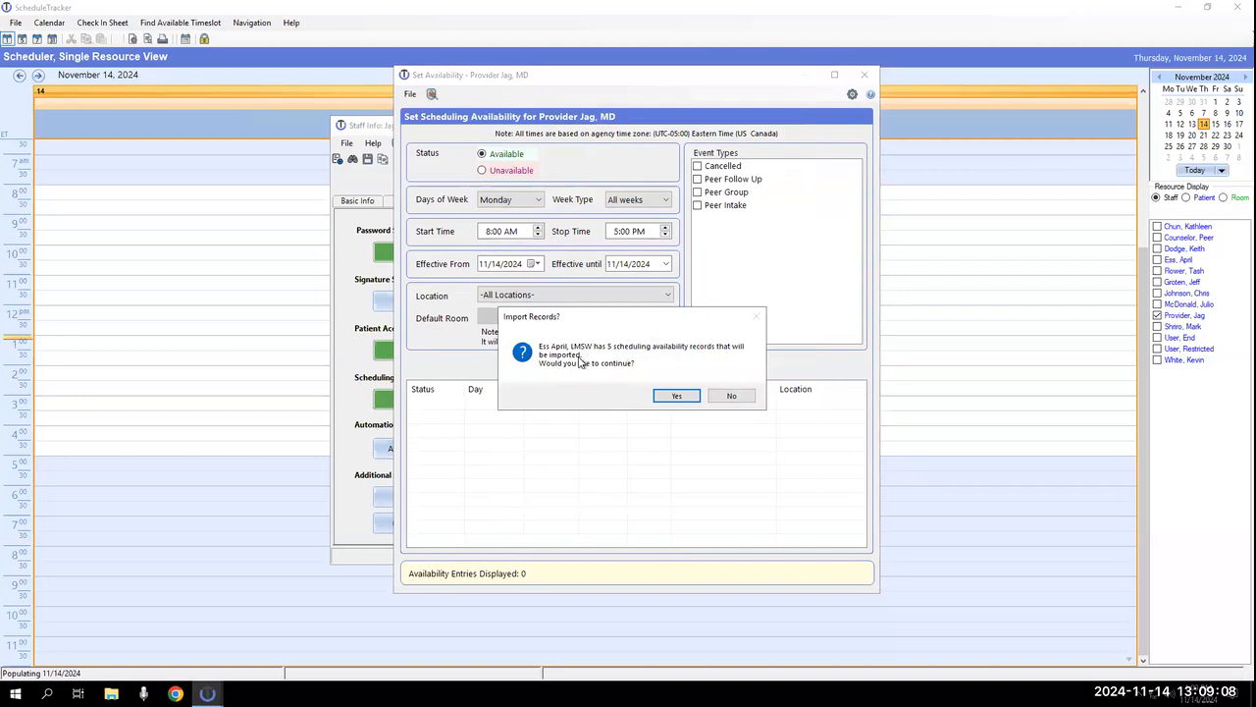
pyautogui.click(679, 398)
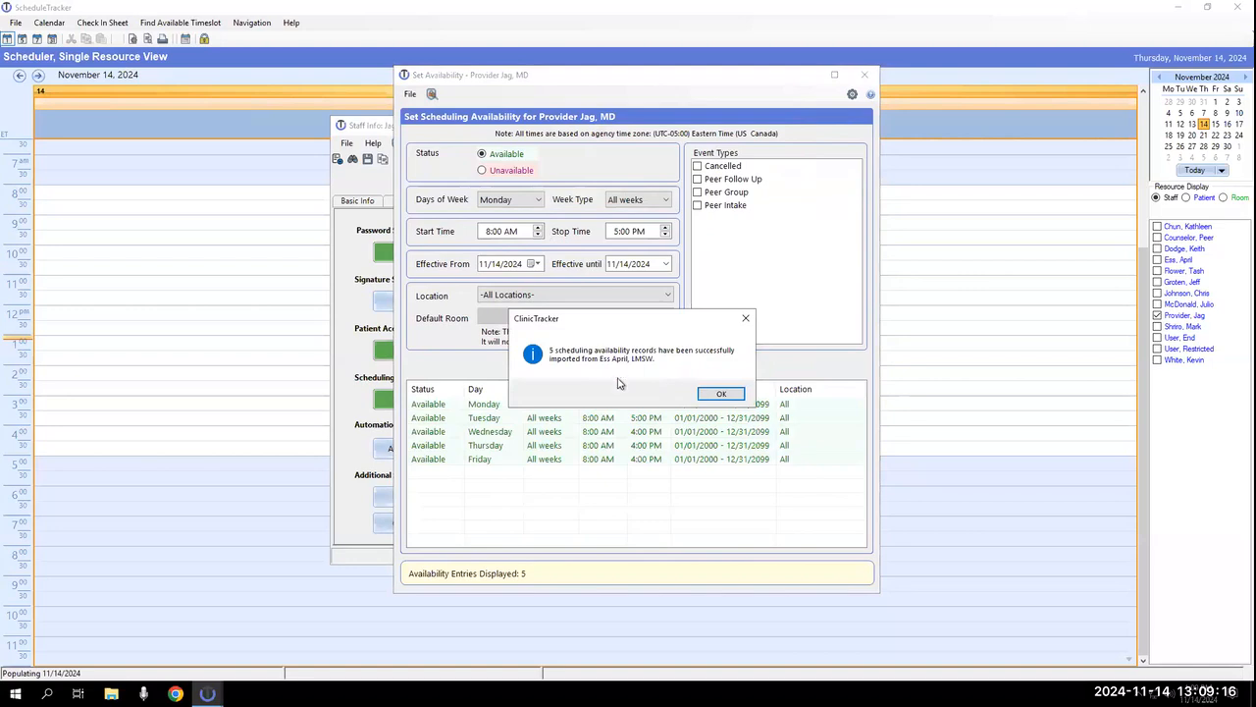
pyautogui.click(721, 394)
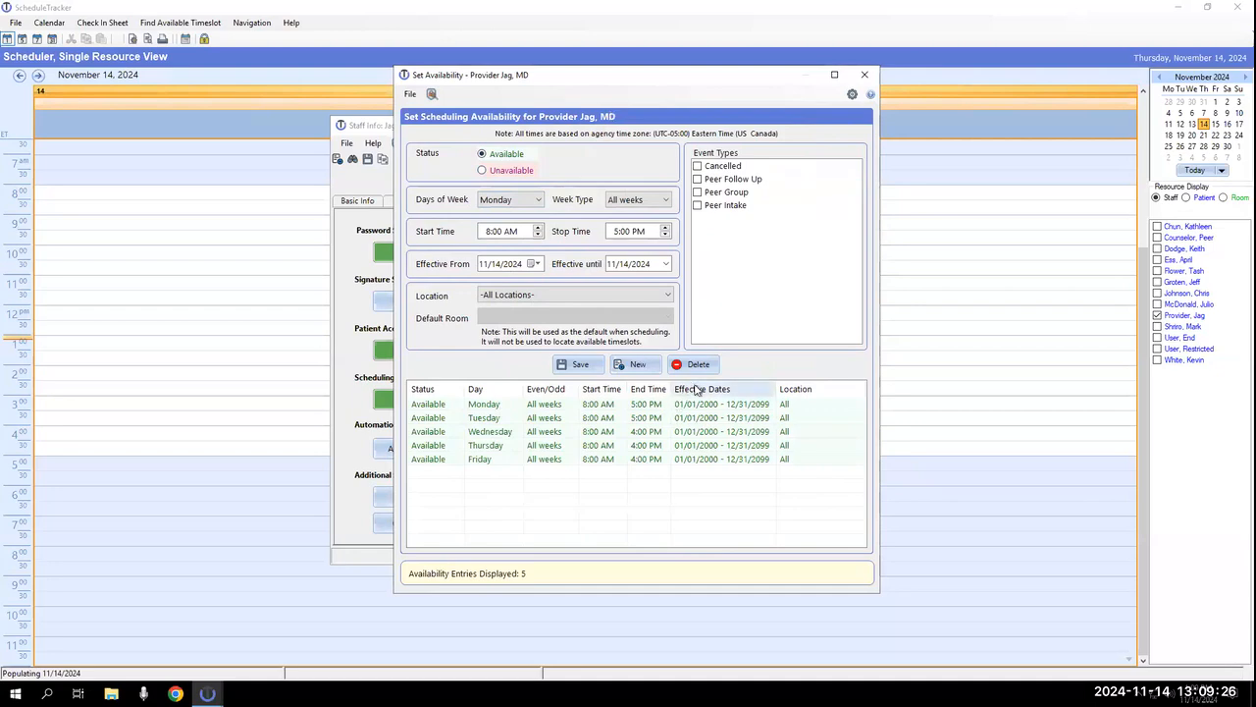
# Widen the Effective Dates column, then check all event types for the Monday availability entry and save it.
pyautogui.moveTo(775, 388); pyautogui.dragTo(791, 389)
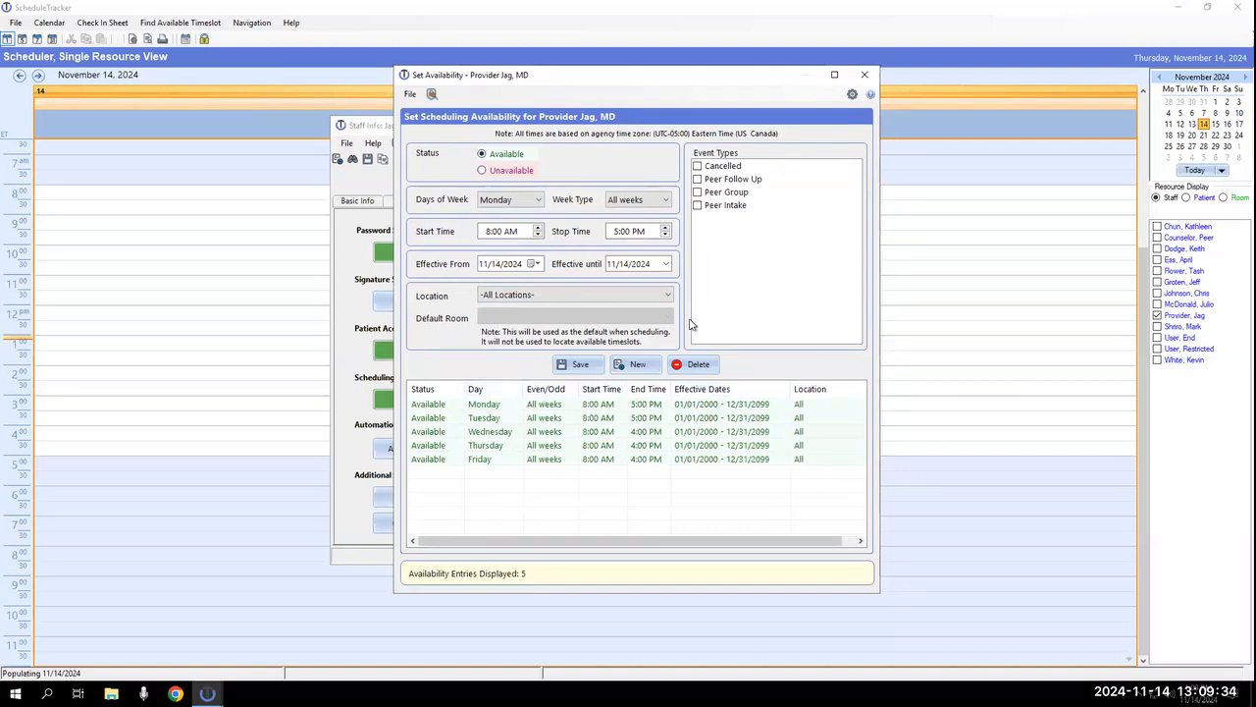
pyautogui.click(607, 411)
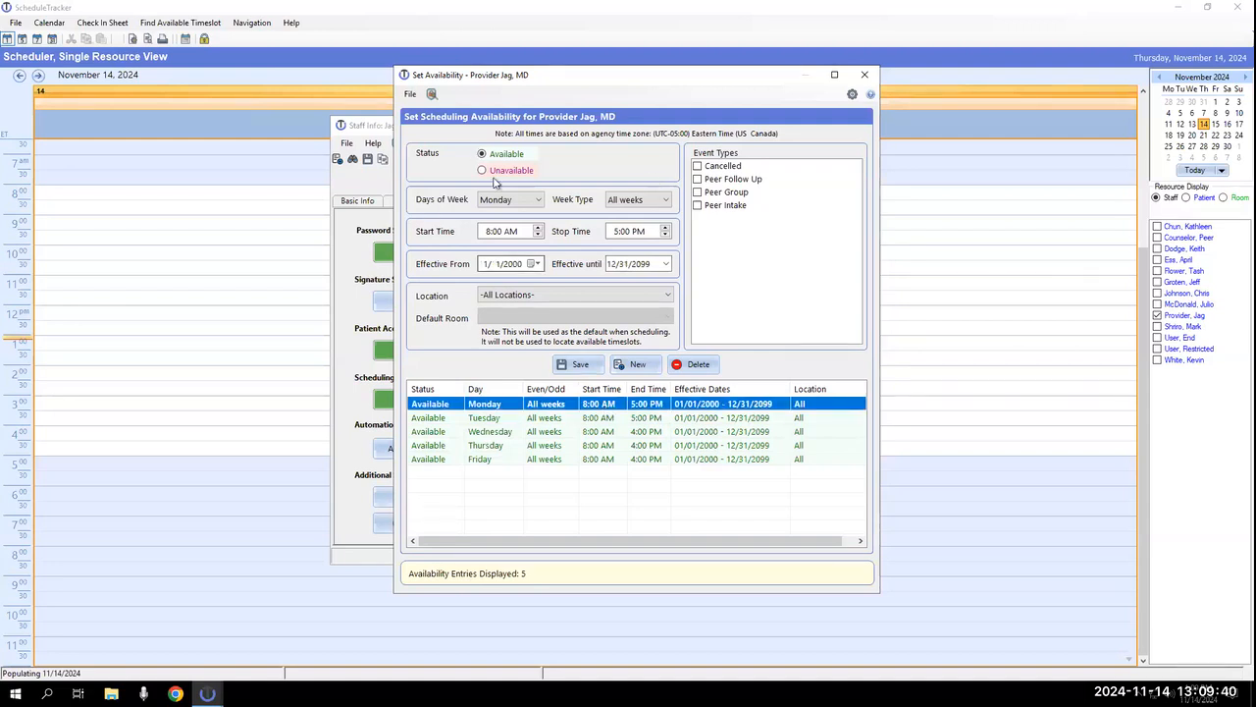
pyautogui.rightClick(775, 213)
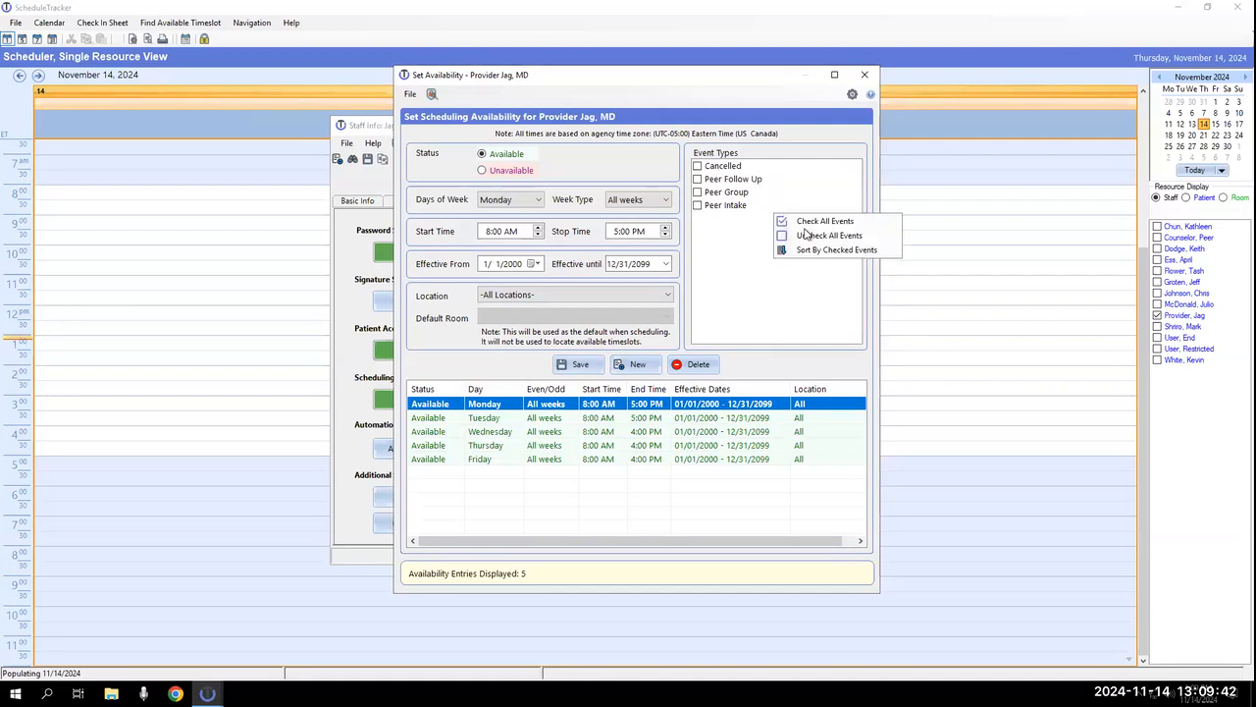
pyautogui.click(810, 225)
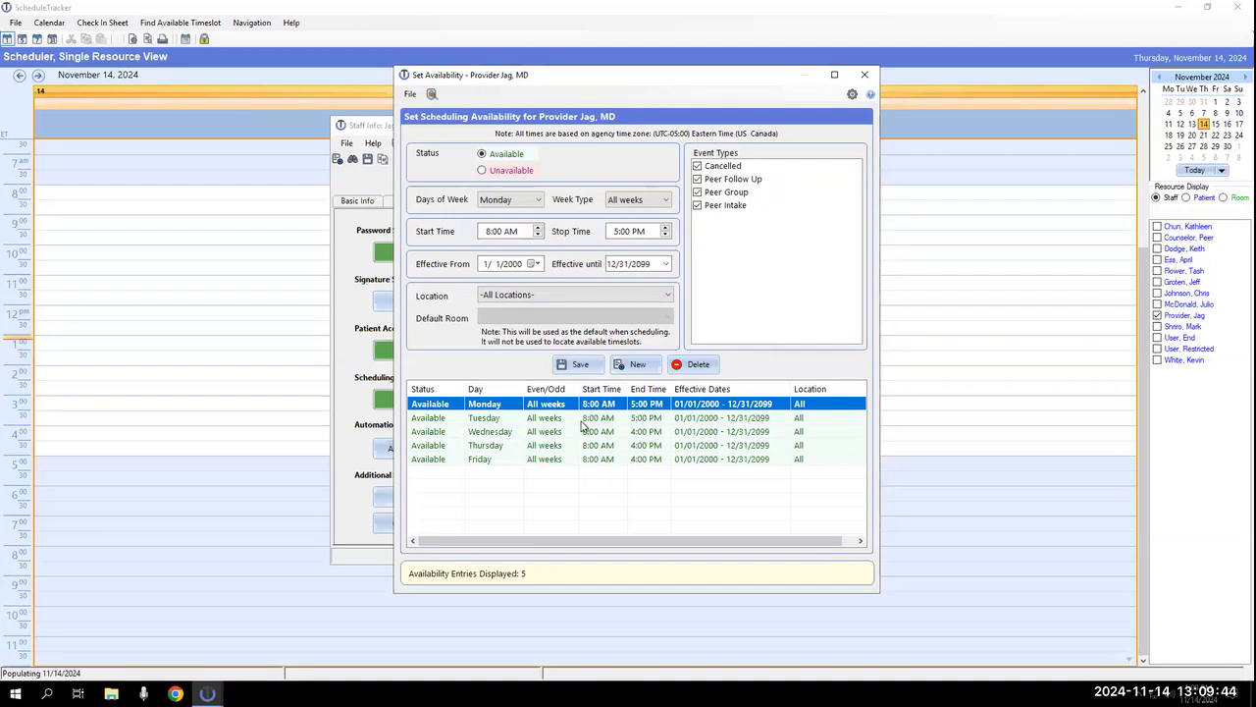
pyautogui.click(579, 364)
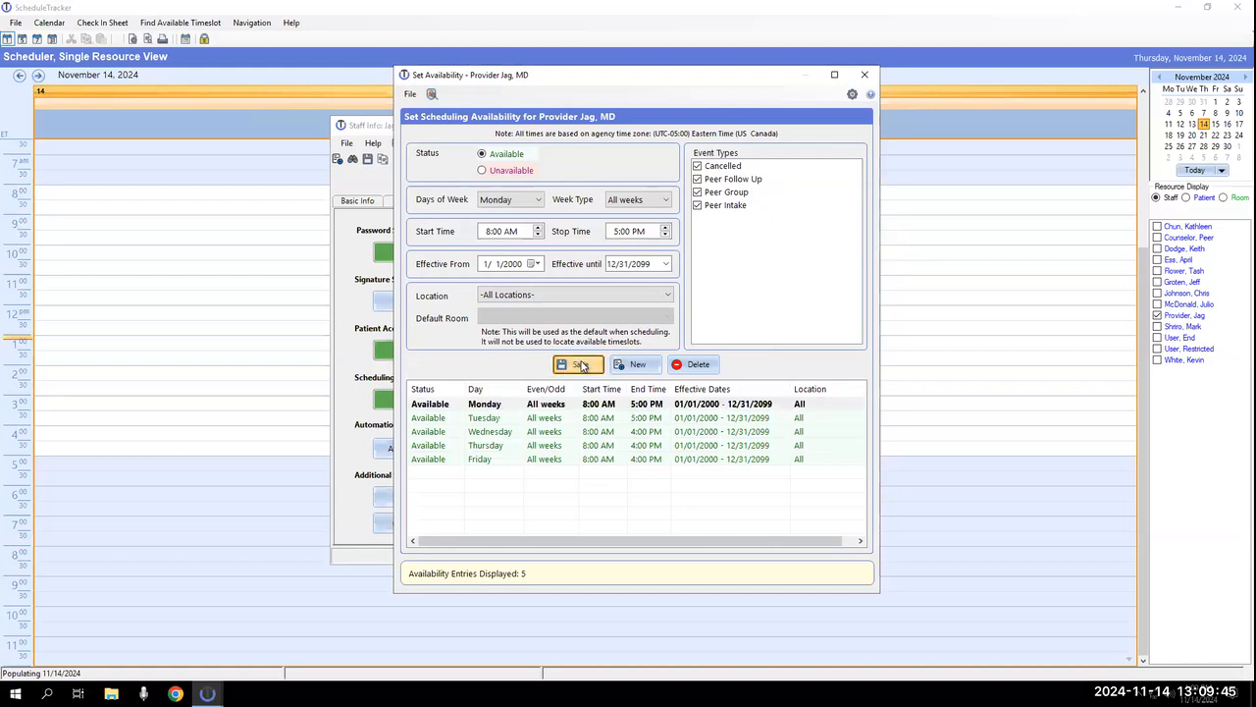
# Check all event types for the Tuesday availability entry and save it.
pyautogui.click(591, 421)
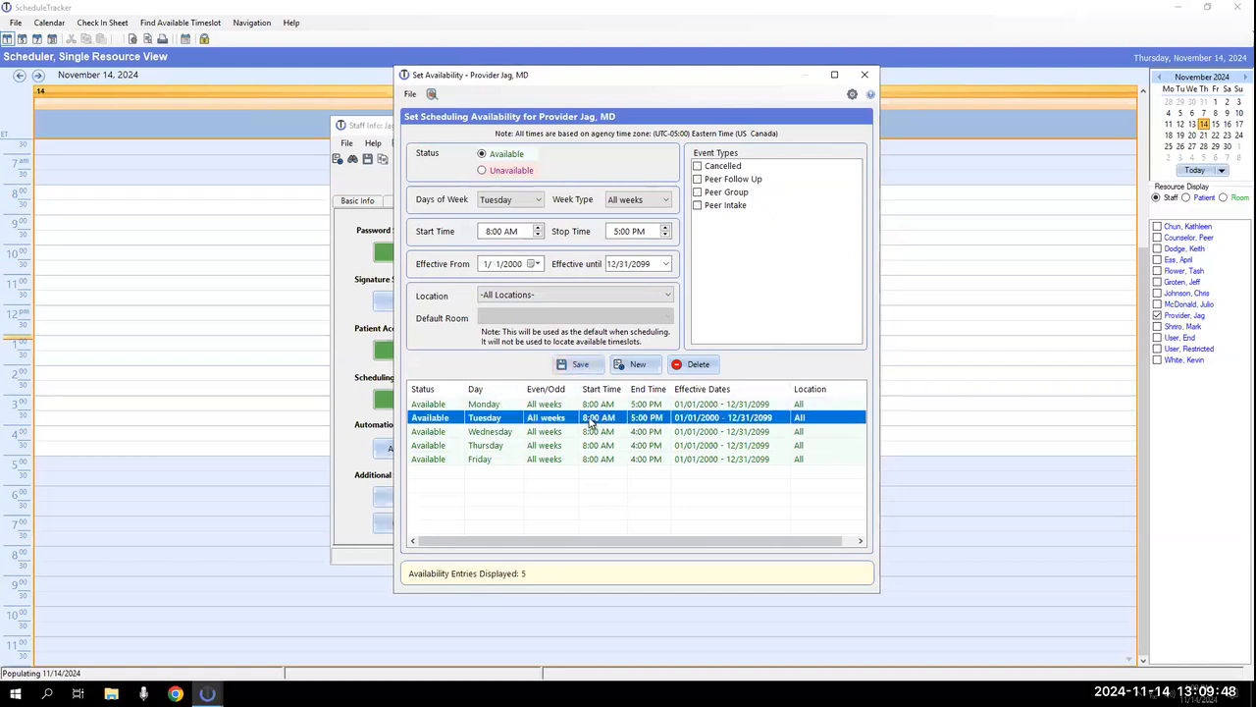
pyautogui.rightClick(751, 255)
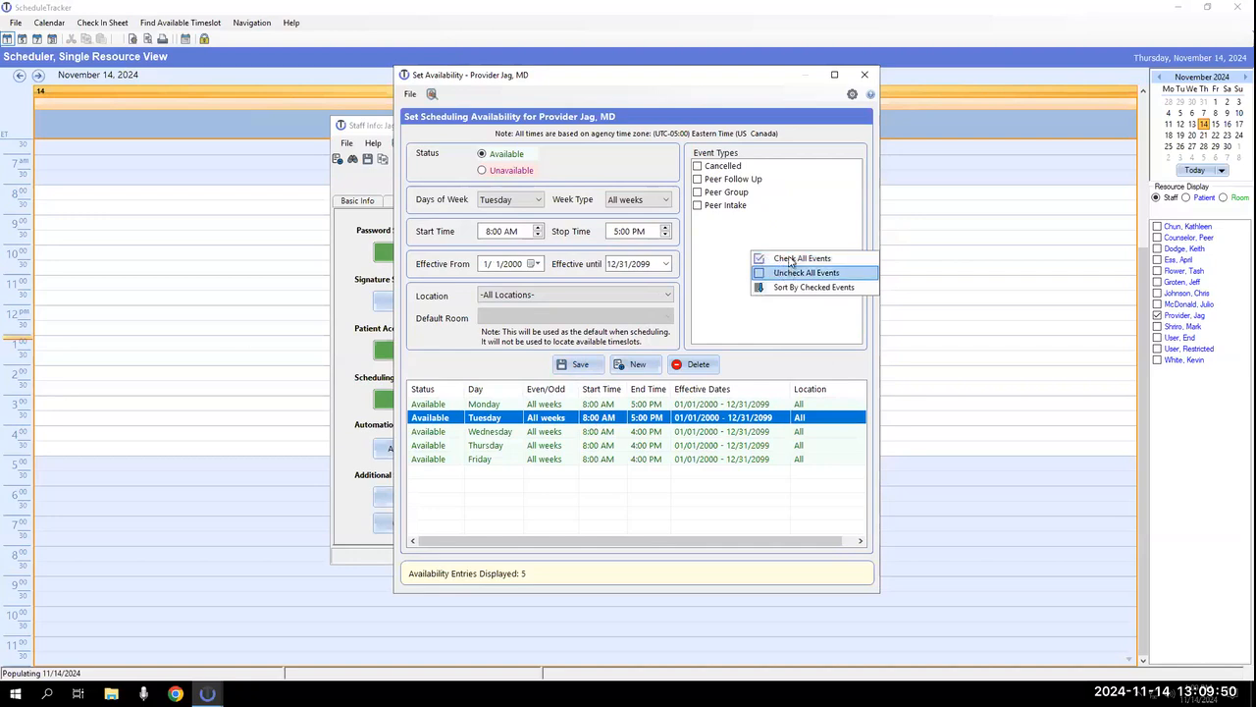
pyautogui.click(768, 258)
pyautogui.click(588, 368)
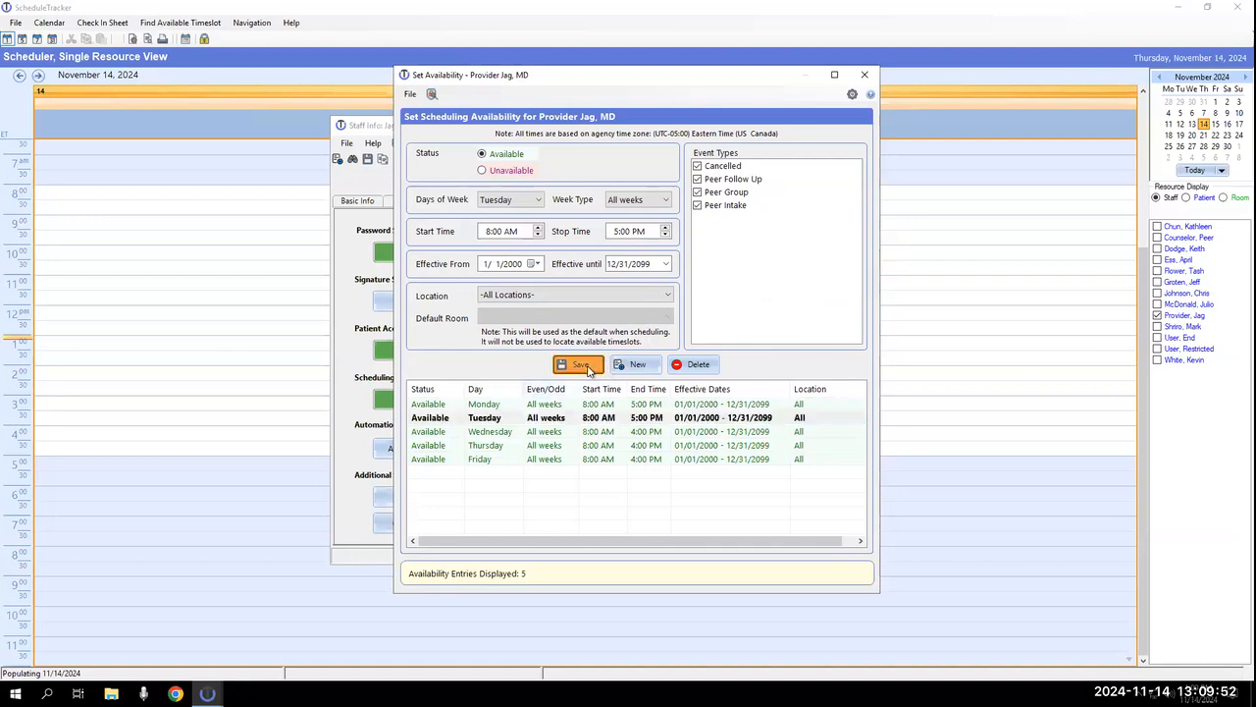
# Close the provider's availability settings and open a new Find Available Timeslot search.
pyautogui.click(582, 418)
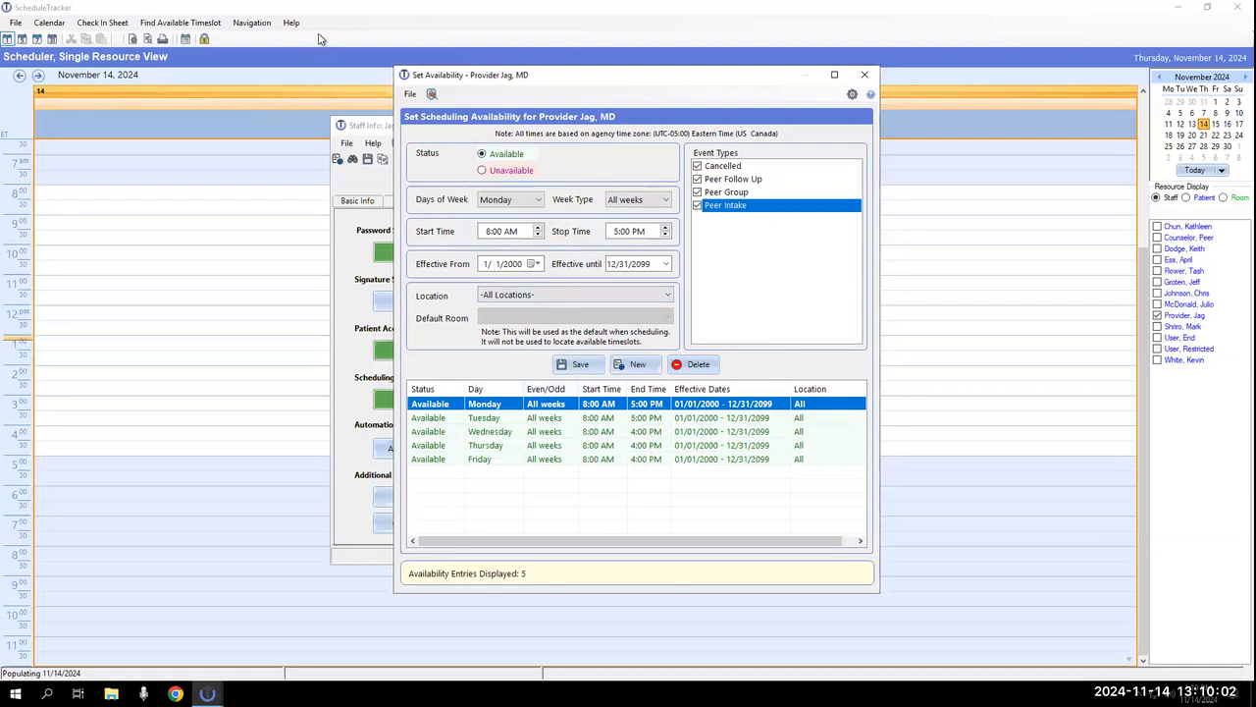
pyautogui.click(865, 73)
pyautogui.click(196, 22)
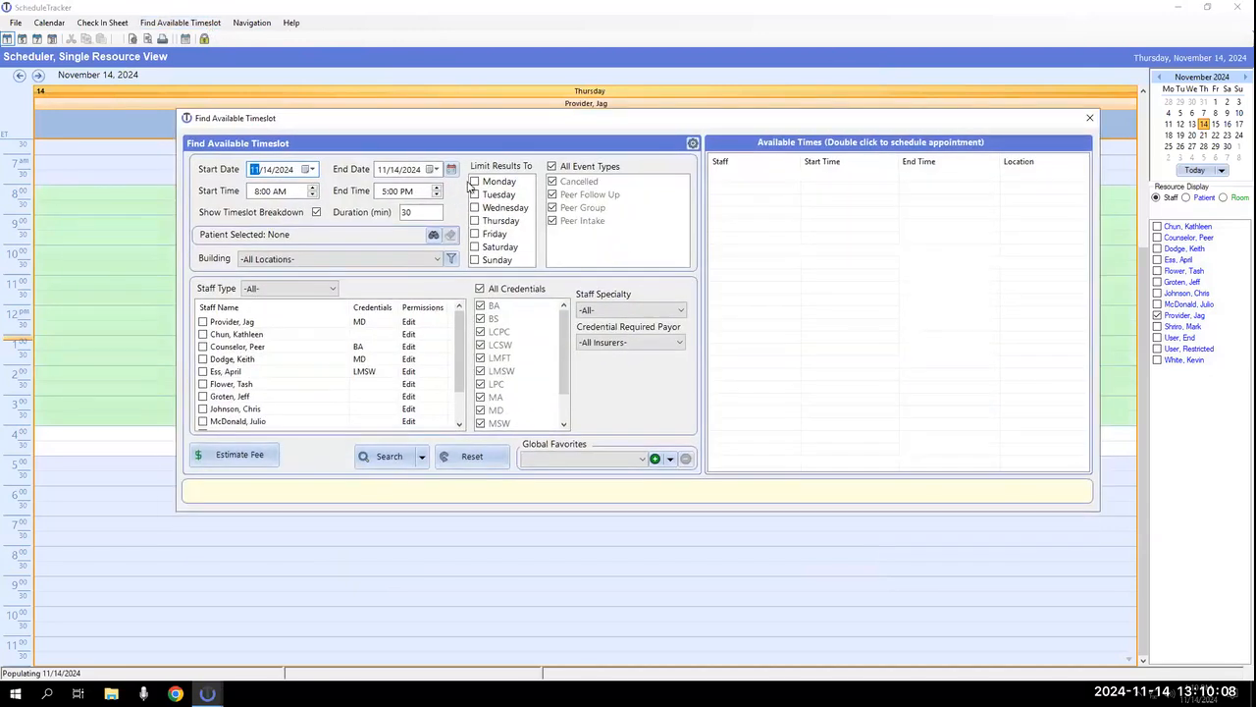
# Search for Monday timeslots of the first listed MD provider, with both the start and end dates set to 11/18/2024.
pyautogui.click(475, 182)
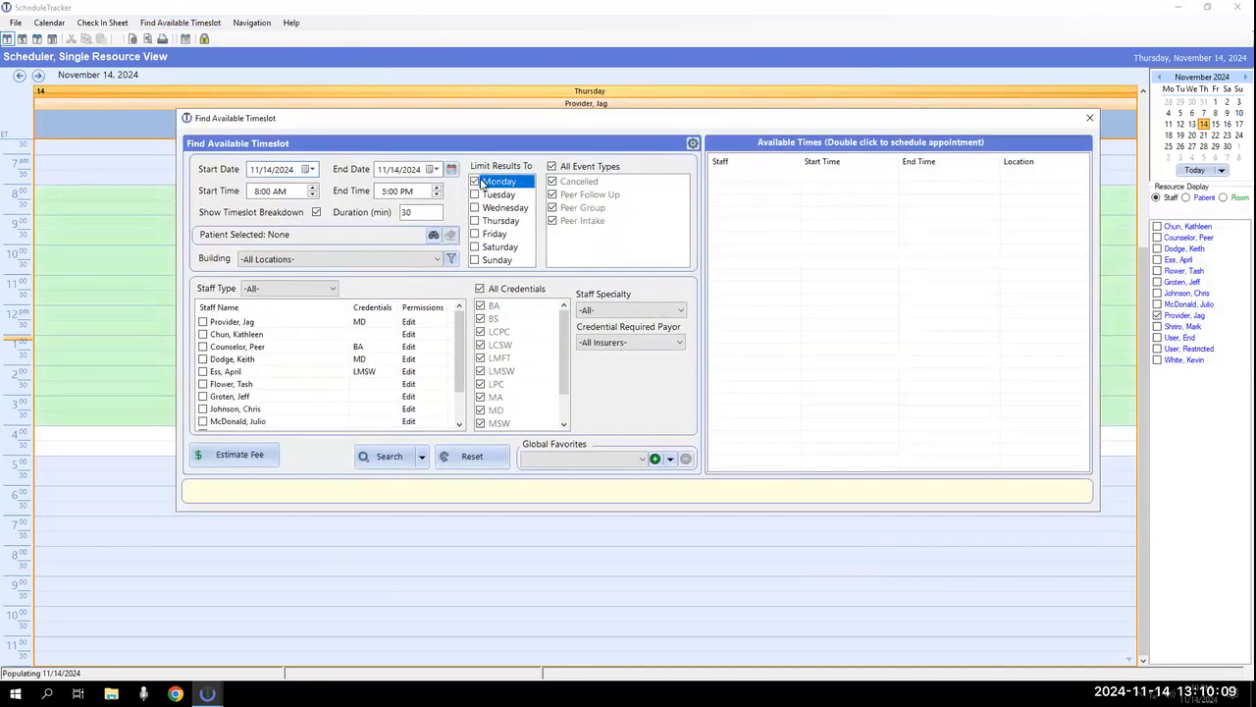
pyautogui.click(203, 321)
pyautogui.click(432, 168)
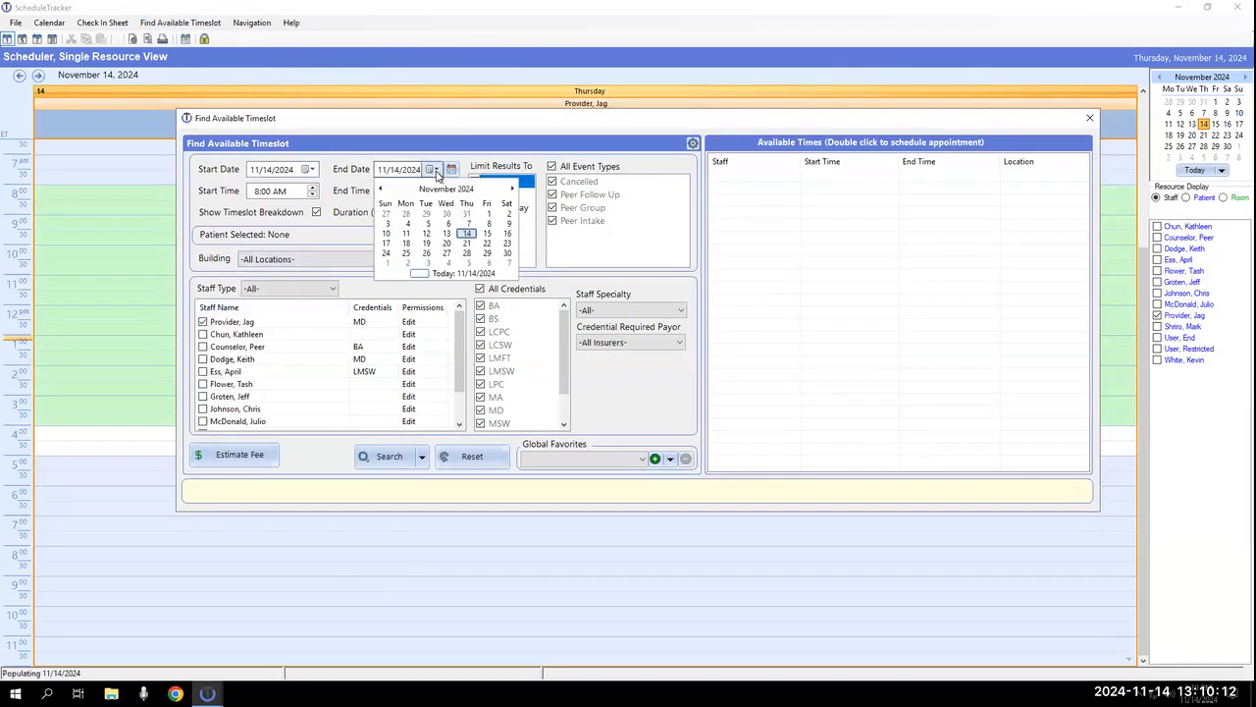
pyautogui.click(405, 243)
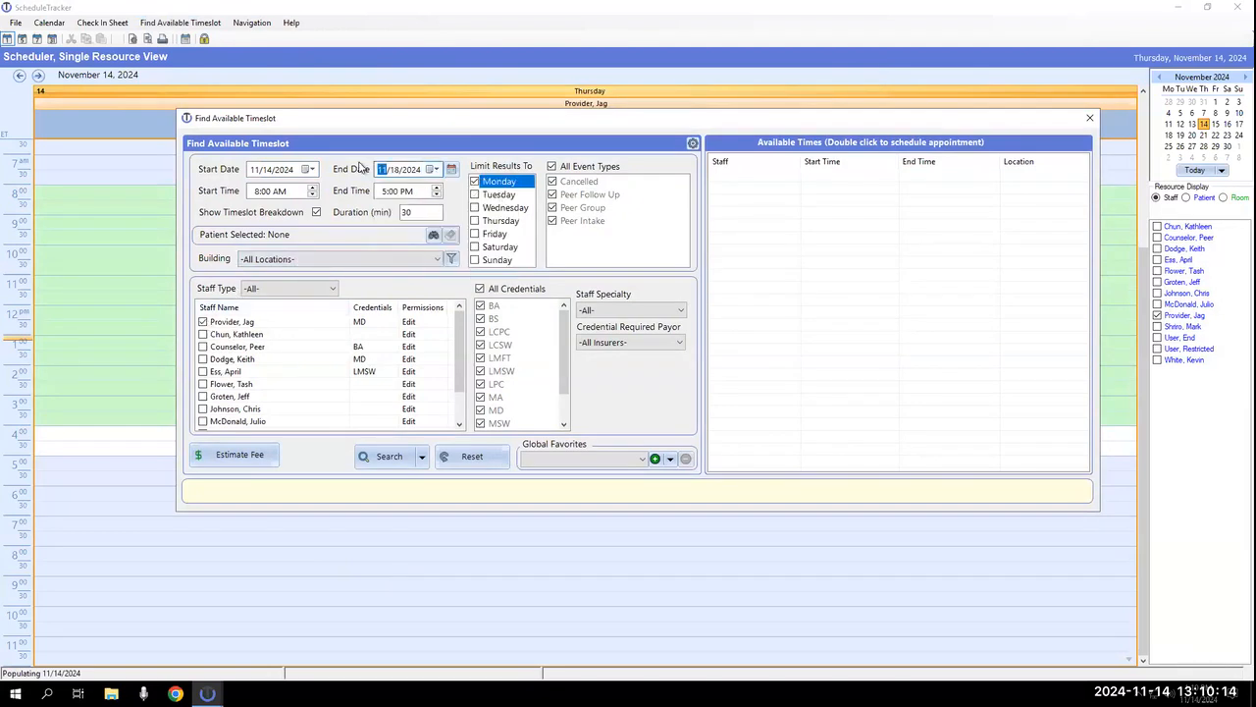
pyautogui.click(307, 169)
pyautogui.click(279, 242)
pyautogui.click(389, 458)
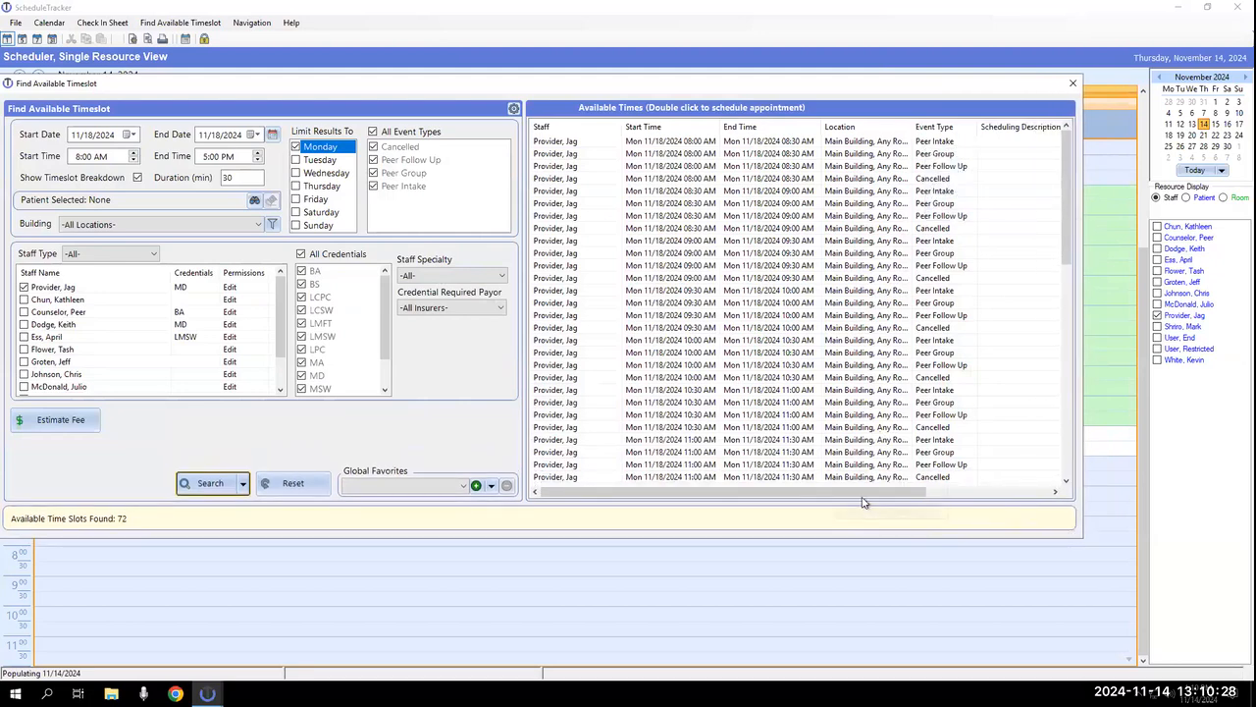
# Open the provider's 8:00 AM Peer Intake timeslot on 11/18/2024 as a new event, and close it without saving.
pyautogui.moveTo(838, 495)
pyautogui.mouseDown()
pyautogui.moveTo(853, 495)
pyautogui.moveTo(833, 495)
pyautogui.mouseUp()
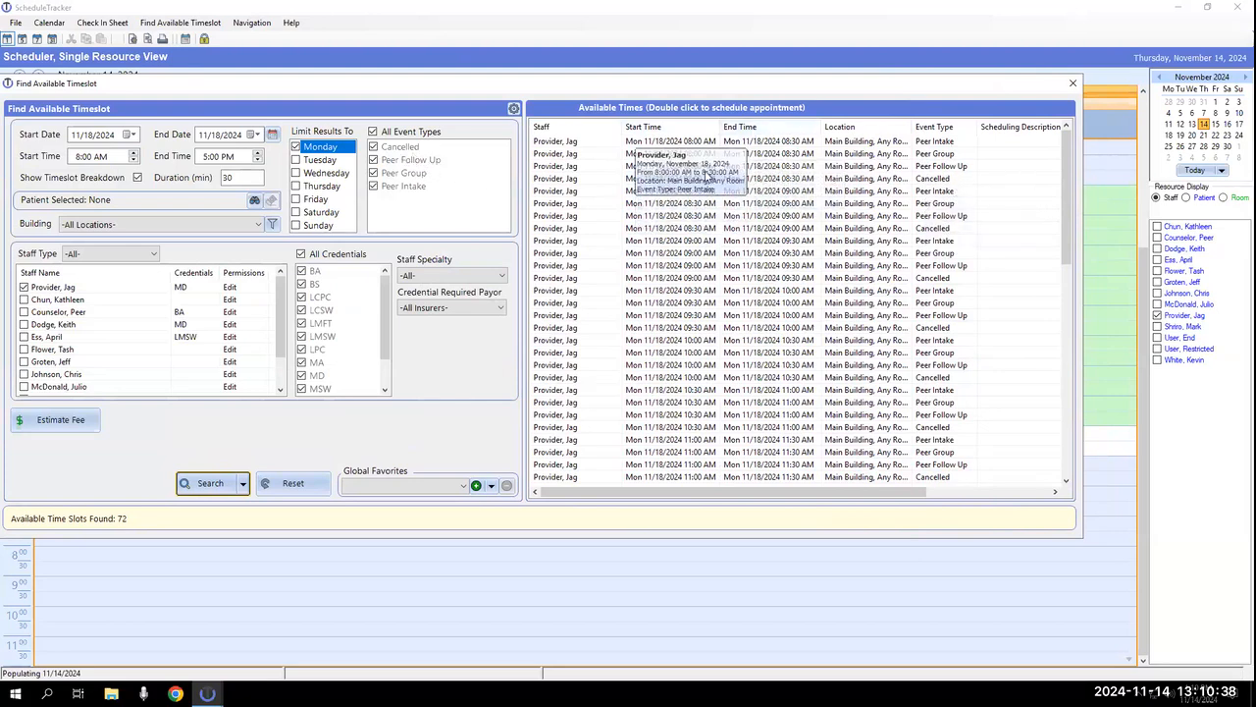
pyautogui.doubleClick(699, 145)
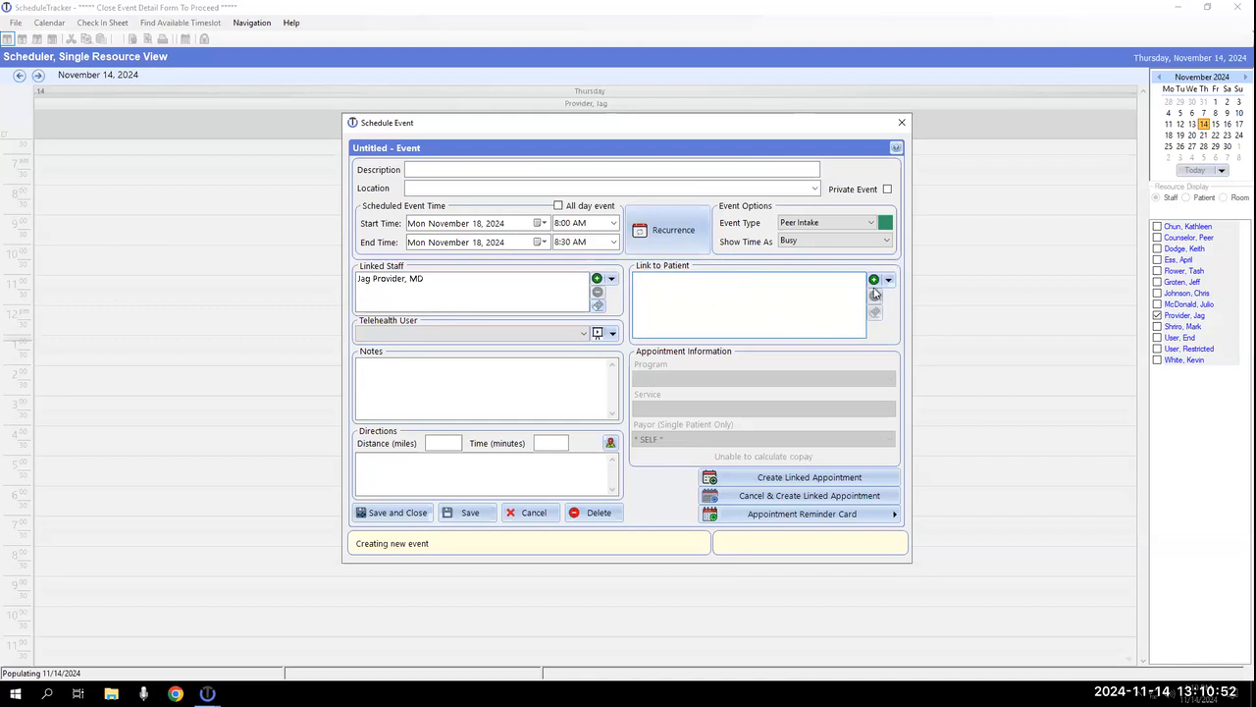
pyautogui.click(903, 124)
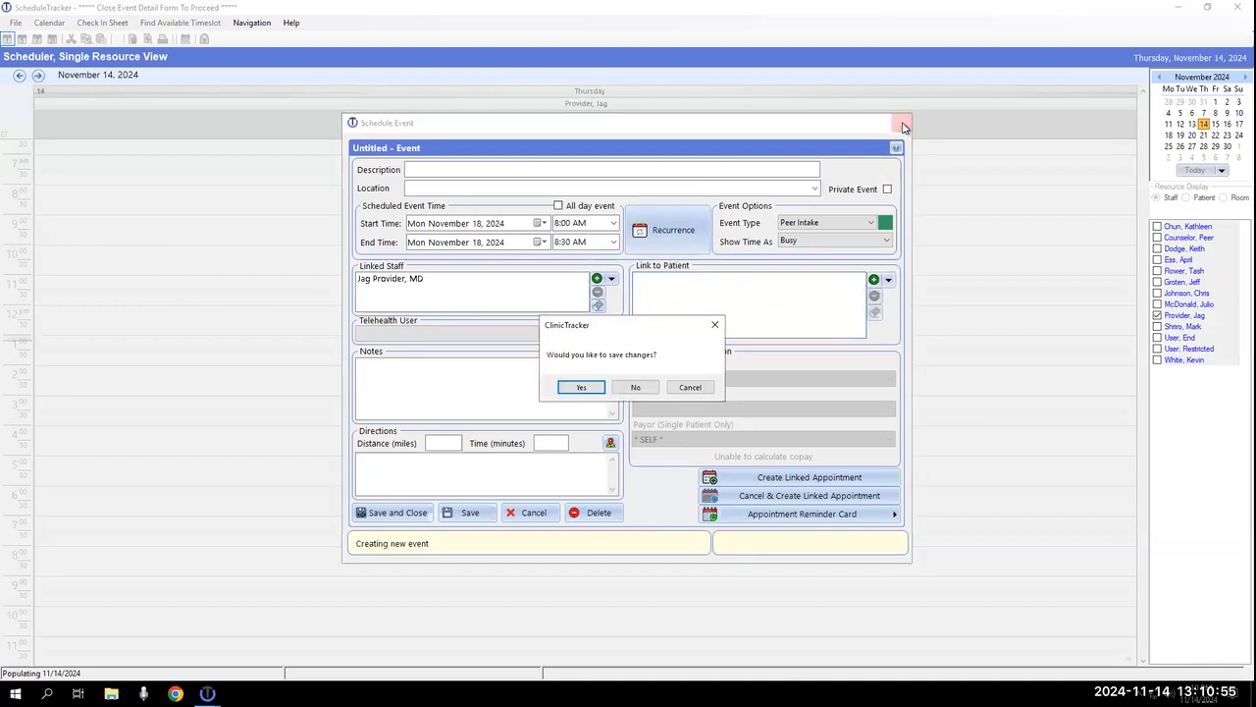
pyautogui.click(638, 389)
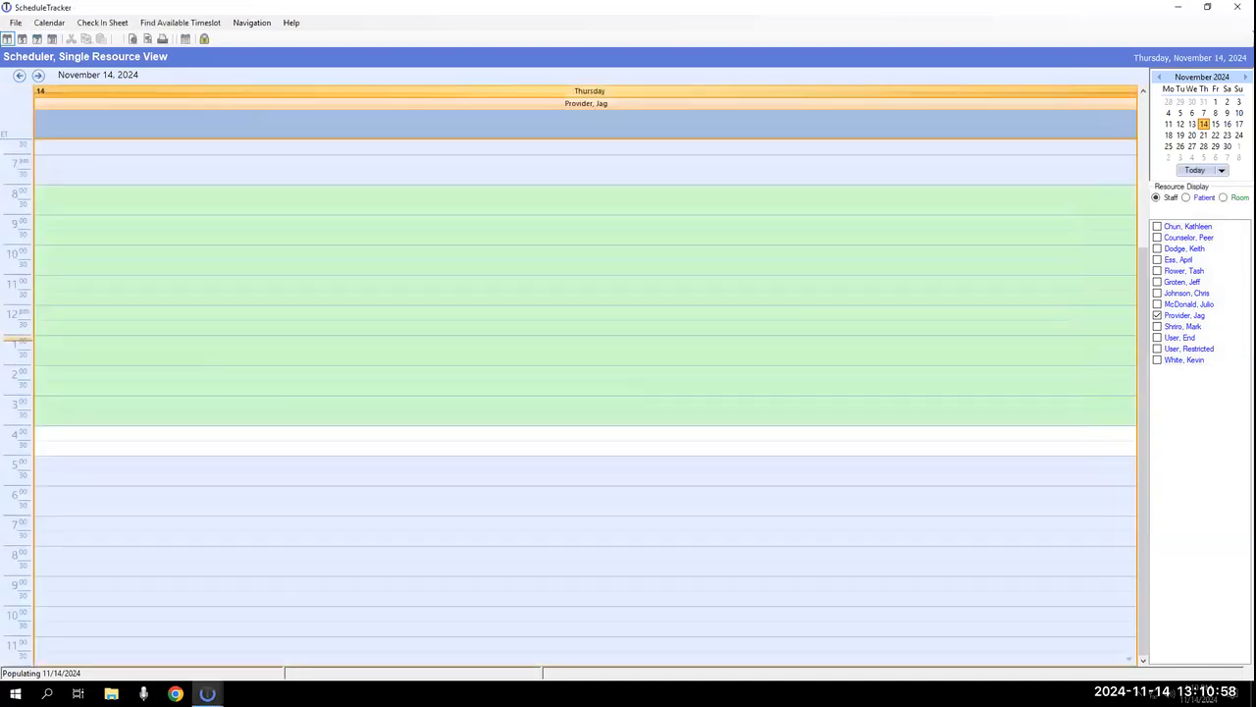
# Return to the provider's Staff Info window, review the scheduling availability entries, and close the availability settings.
pyautogui.moveTo(207, 693)
pyautogui.click(350, 631)
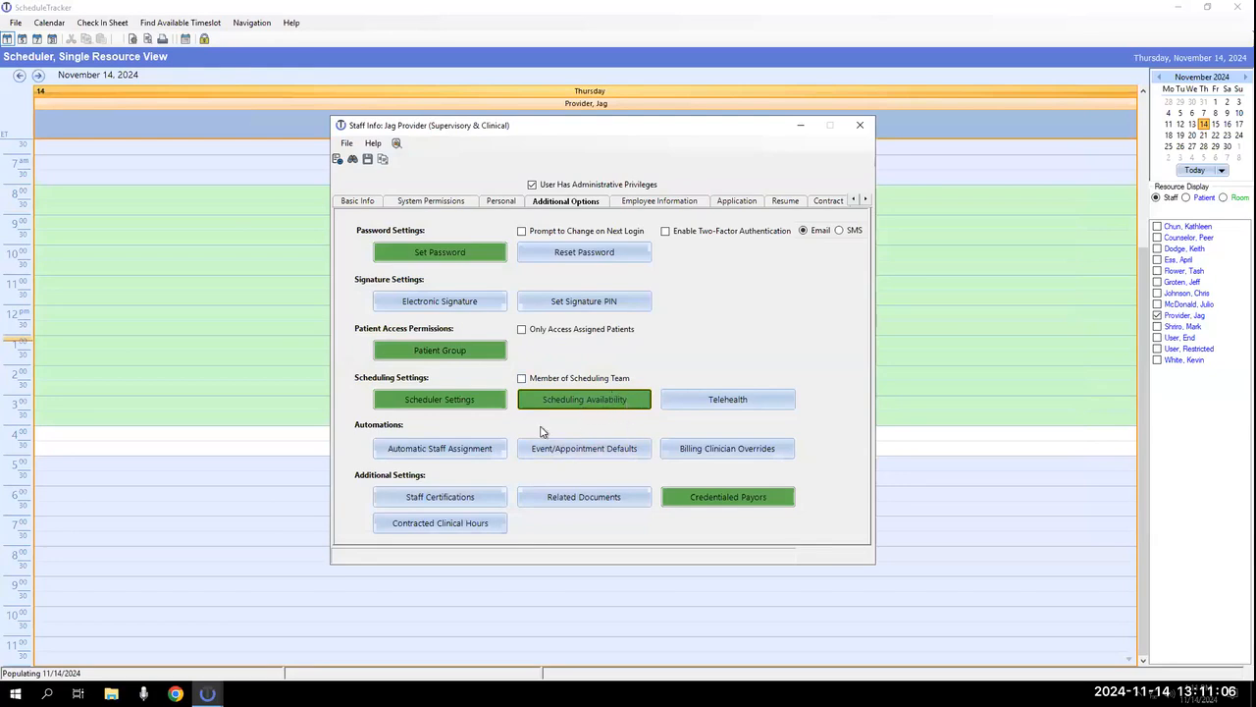
pyautogui.click(586, 402)
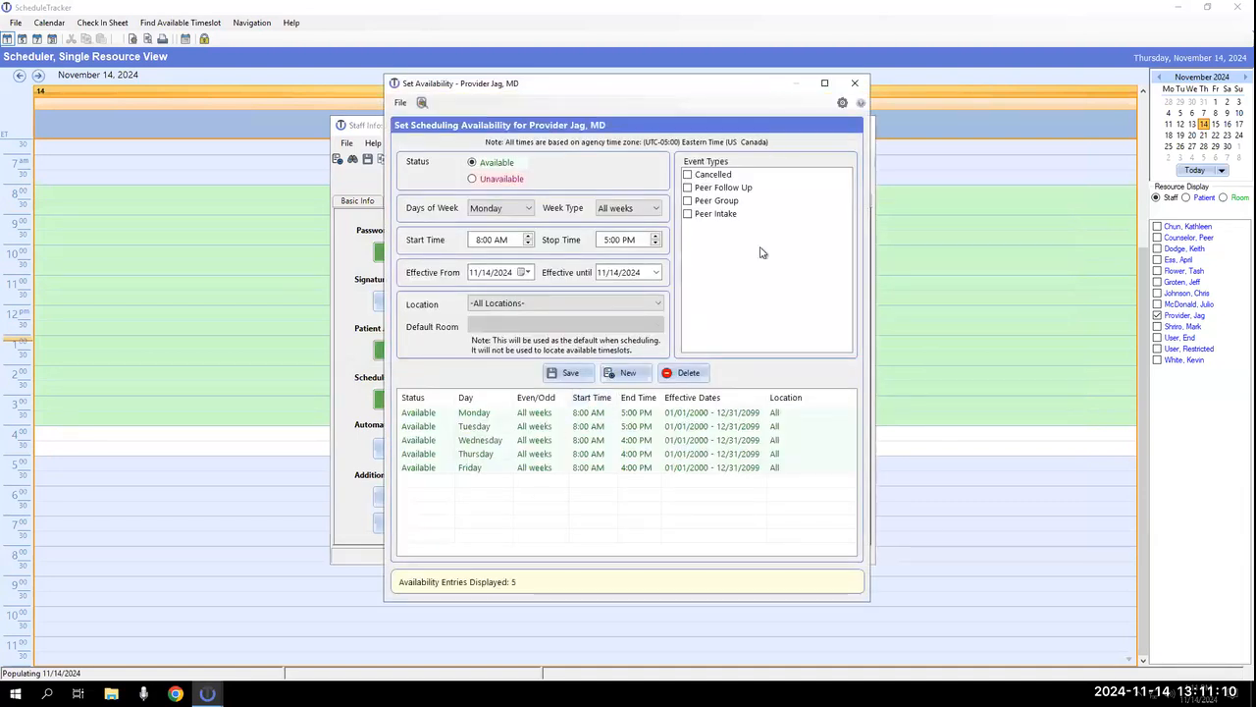
pyautogui.click(854, 85)
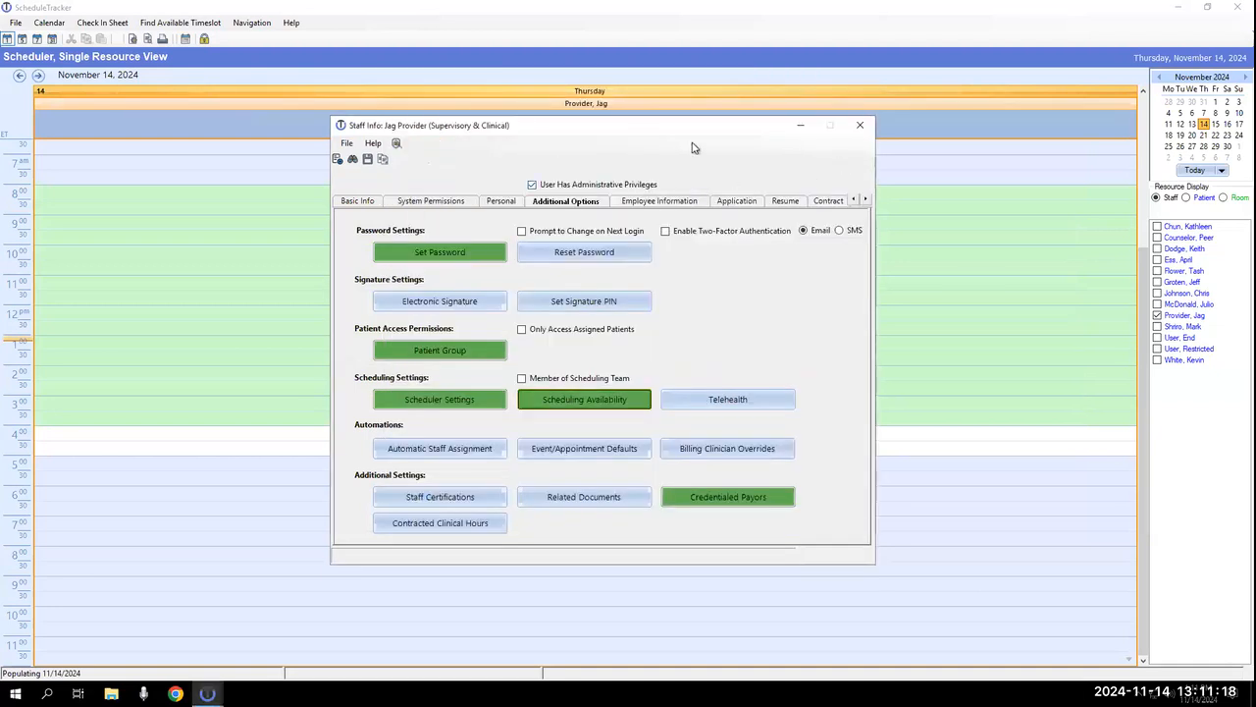